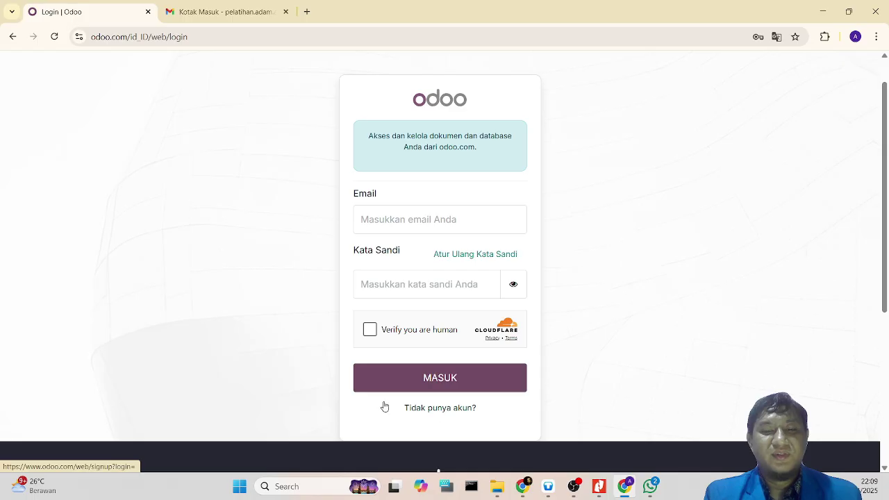
Step: Open the Odoo sign-up form, enter the user's full name via autofill, then bring Gmail forward
click(438, 410)
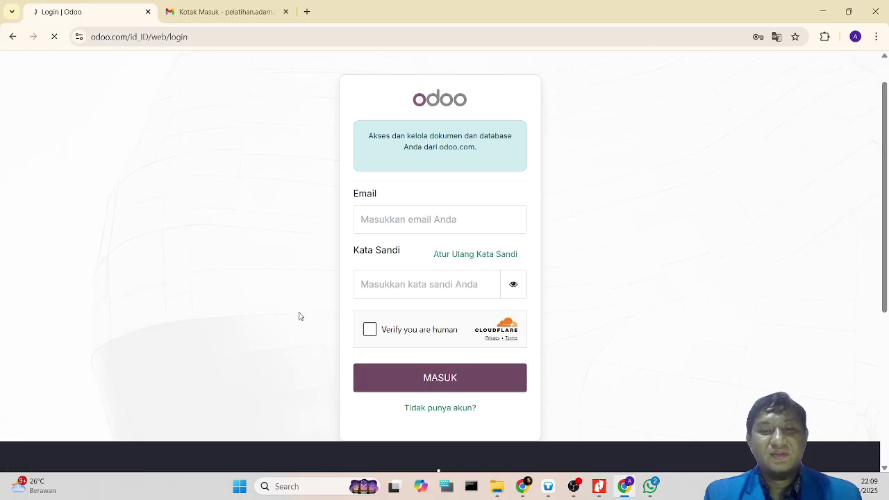
scroll(259, 302, down, 2)
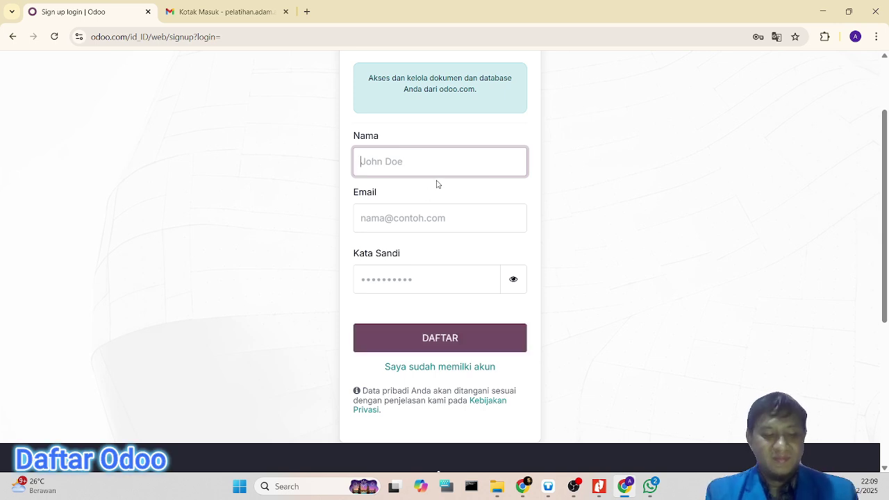
text(ADAM)
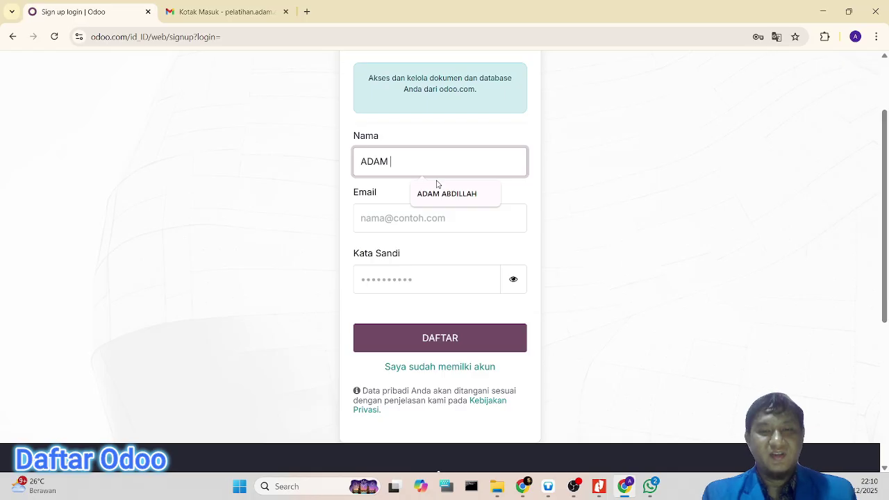
click(447, 193)
click(221, 11)
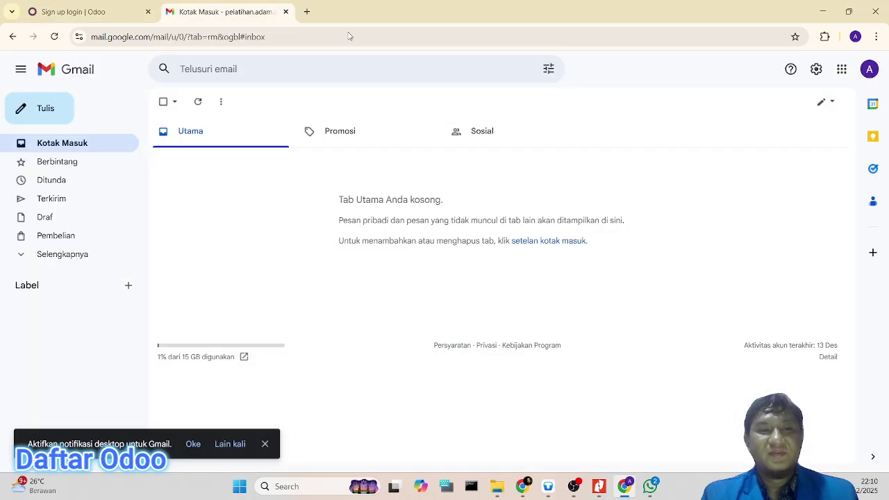
Step: Copy the Gmail account's e-mail address and paste it into the Odoo sign-up Email field
click(868, 69)
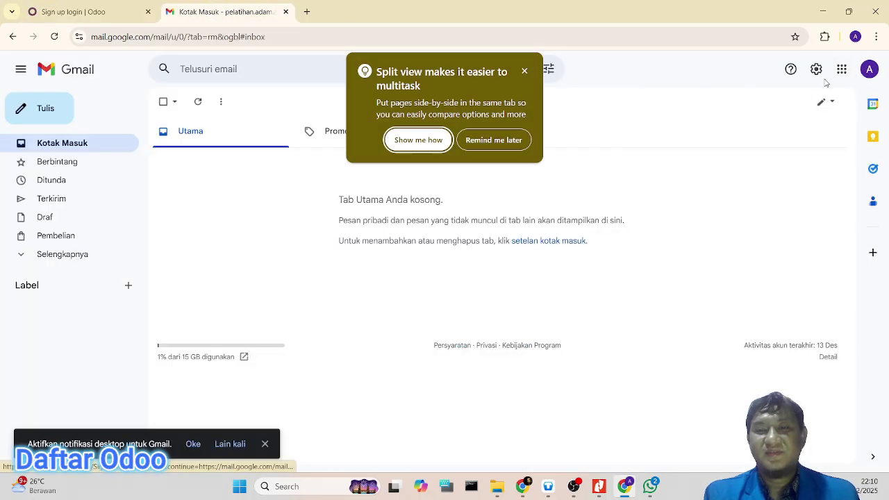
click(482, 141)
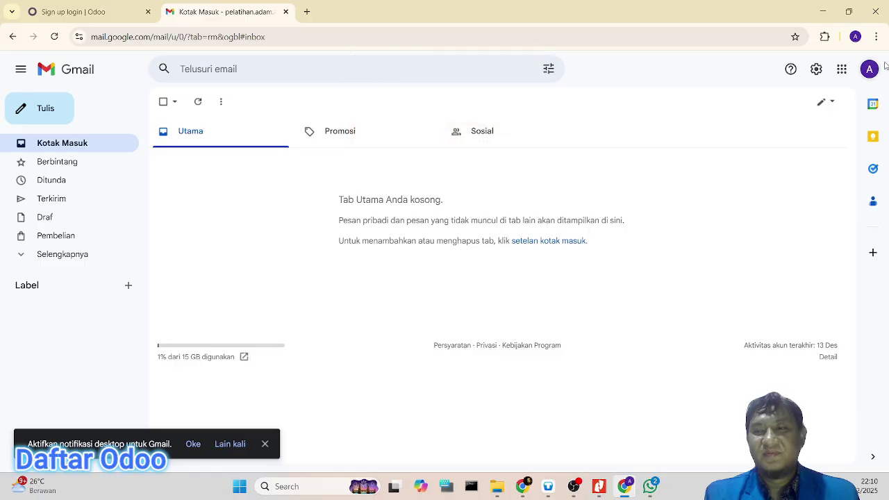
click(869, 70)
drag(694, 104, 841, 109)
key(ctrl+c)
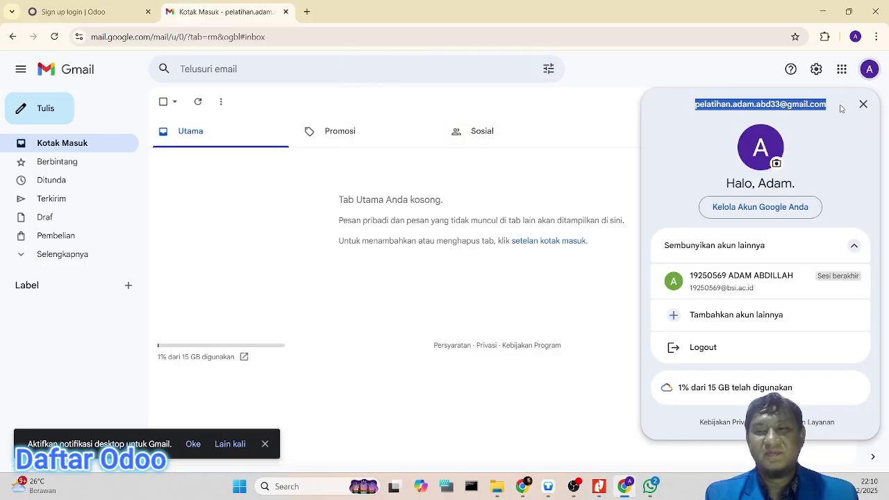
click(73, 12)
click(422, 220)
key(ctrl+v)
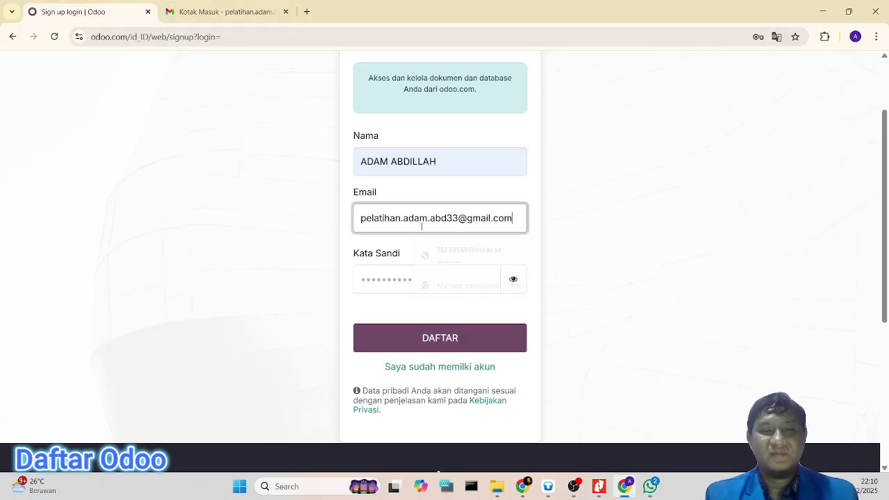
Step: Set a strong account password rated Kuat and submit the registration with DAFTAR
click(422, 278)
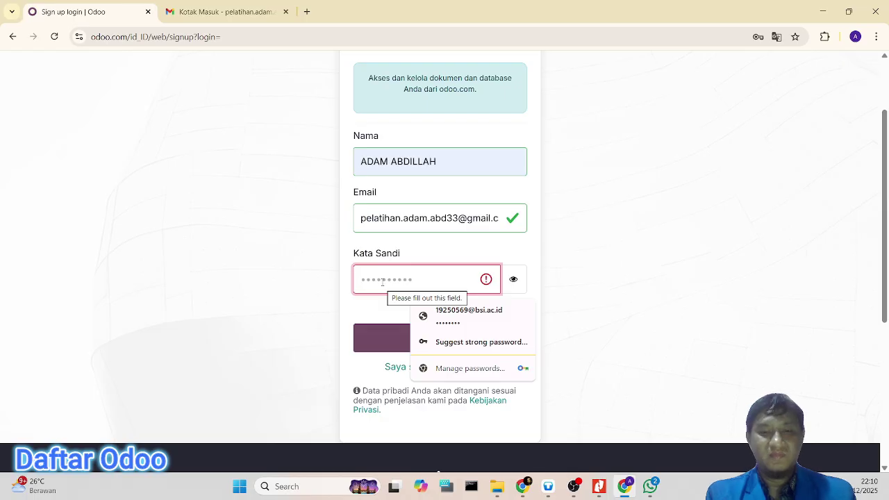
text(a)
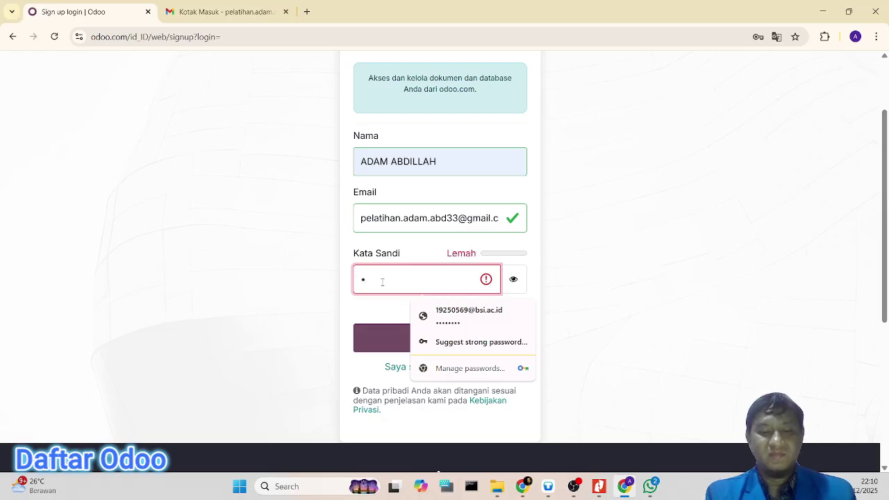
text(12)
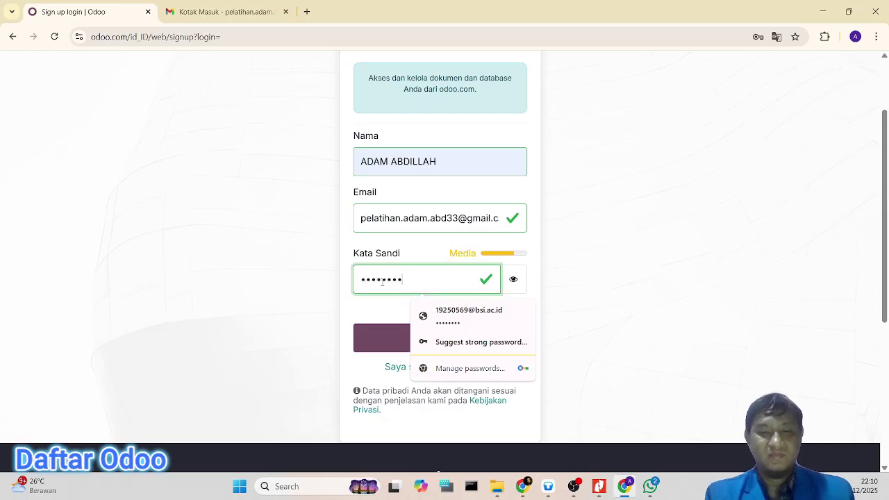
key(BackSpace)
key(BackSpace)
key(BackSpace)
key(BackSpace)
key(BackSpace)
key(BackSpace)
key(BackSpace)
key(BackSpace)
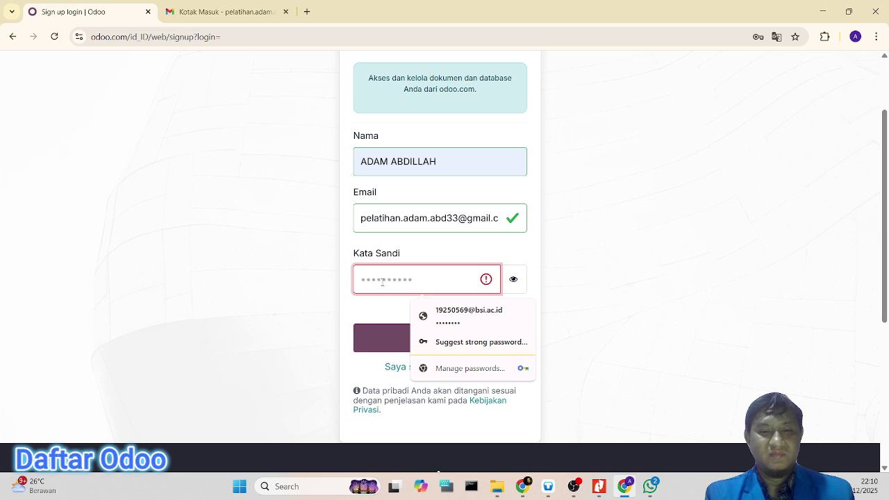
text(••••••••)
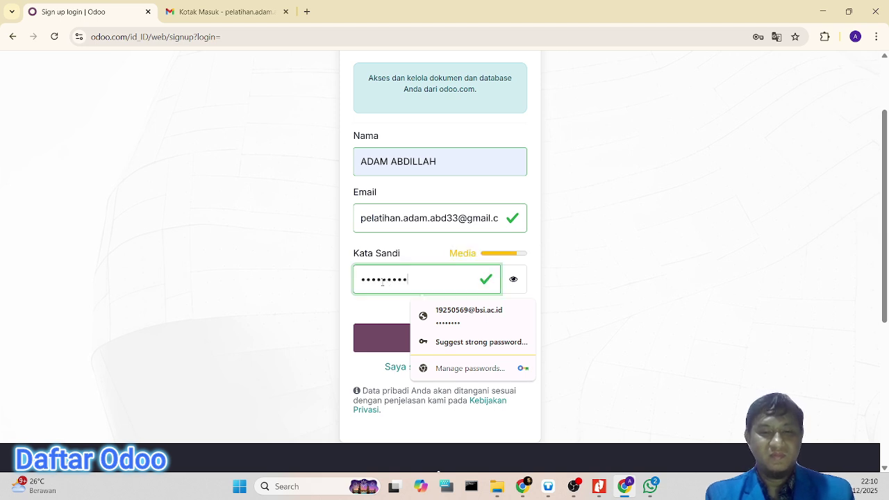
text(••)
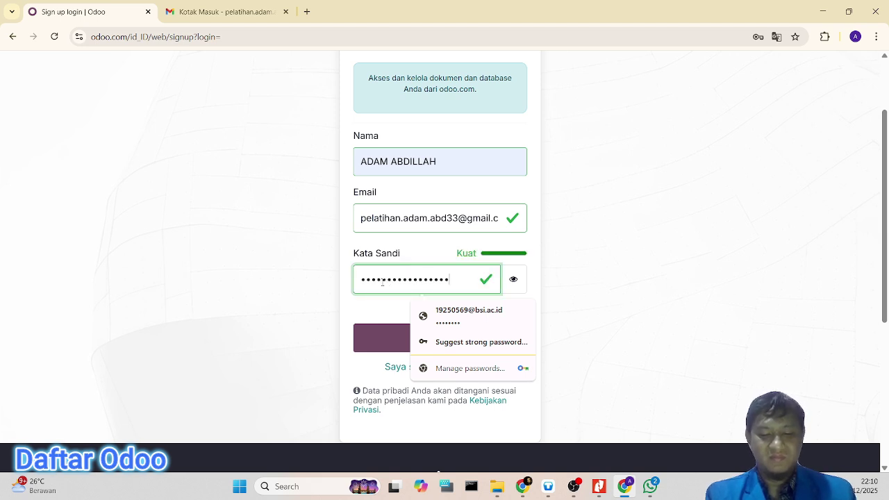
click(256, 254)
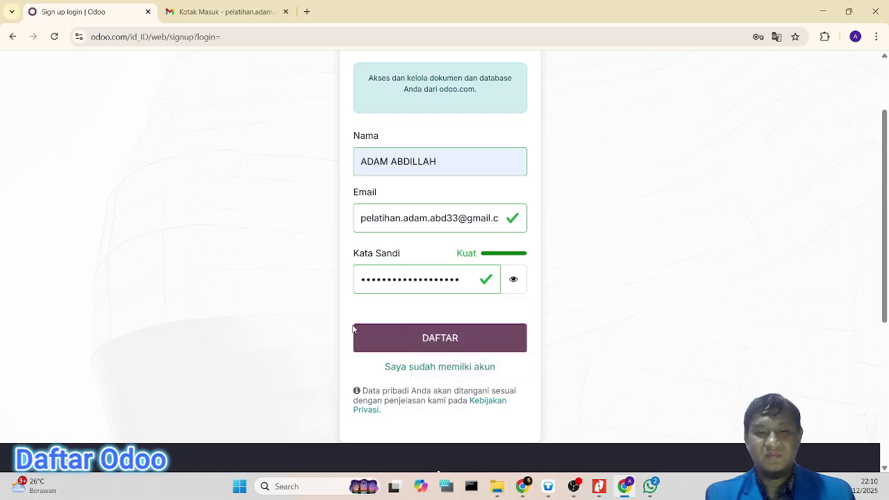
click(448, 339)
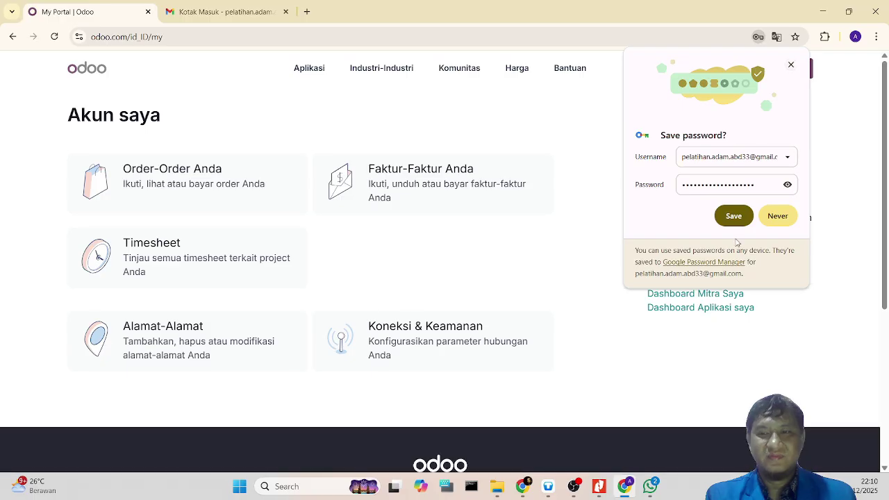
Step: Save the new password in Chrome and show Odoo's Aplikasi list of apps by category
click(738, 222)
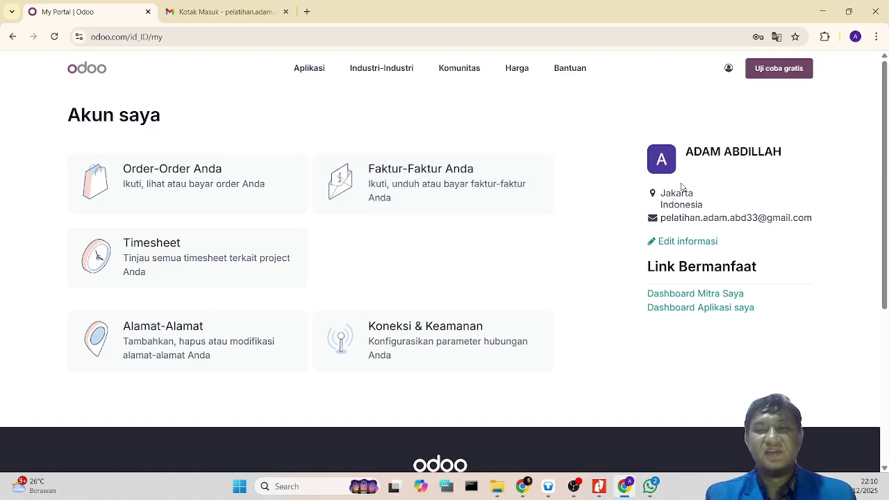
scroll(680, 201, down, 1)
scroll(677, 243, up, 1)
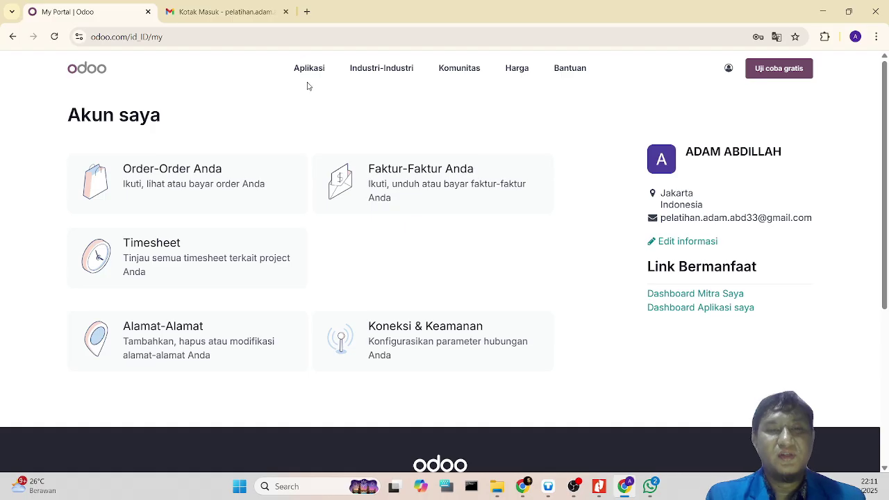
click(321, 69)
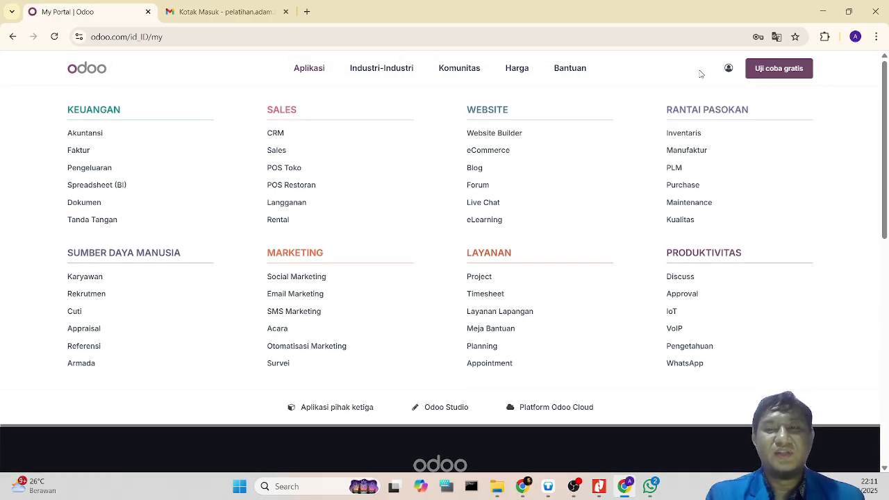
Step: Start a free Odoo trial and add Purchase to the chosen apps
click(794, 68)
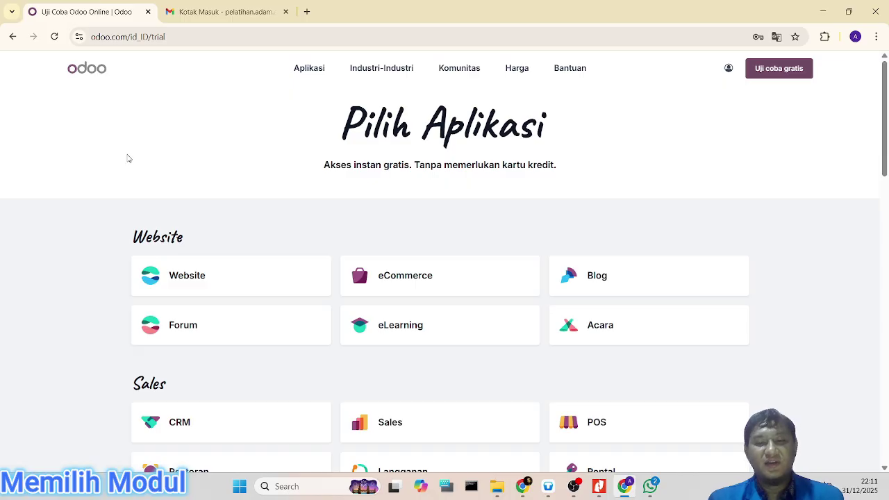
scroll(128, 159, down, 1)
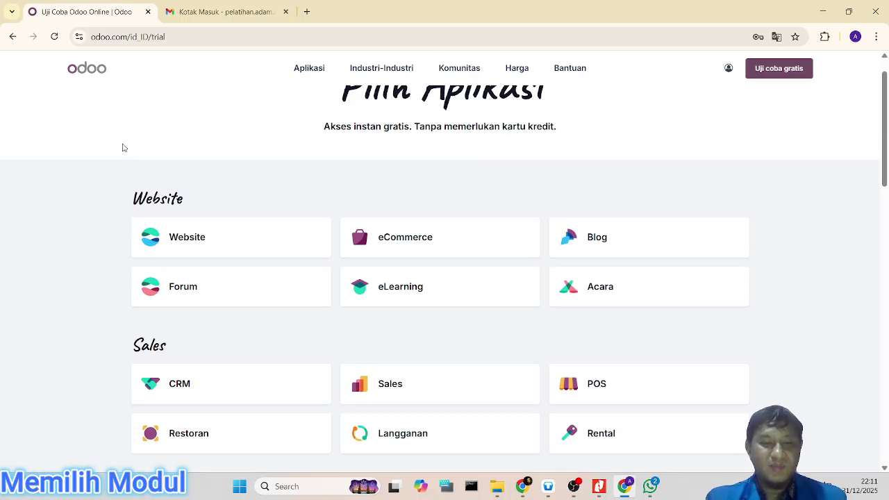
scroll(167, 138, down, 1)
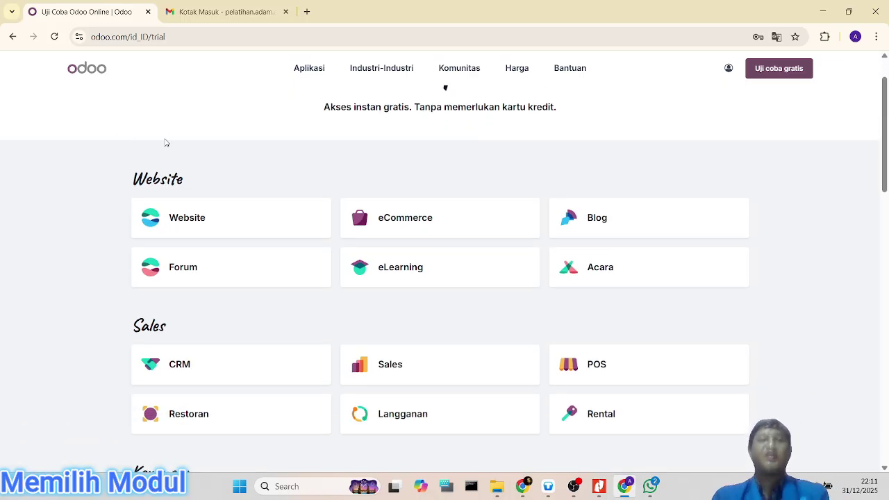
scroll(167, 146, down, 2)
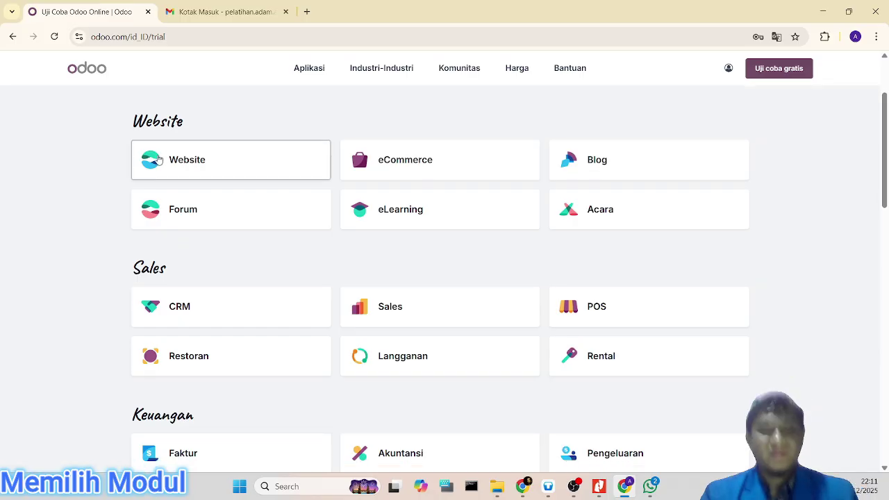
scroll(472, 243, down, 2)
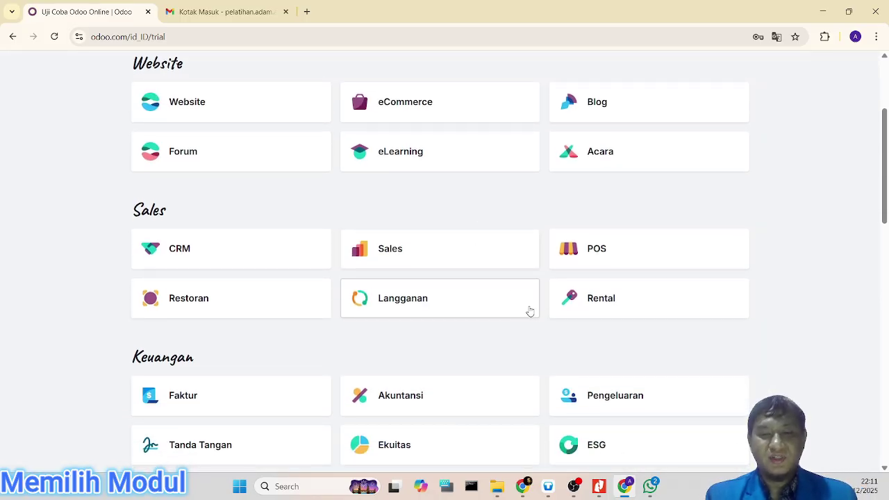
scroll(461, 312, down, 1)
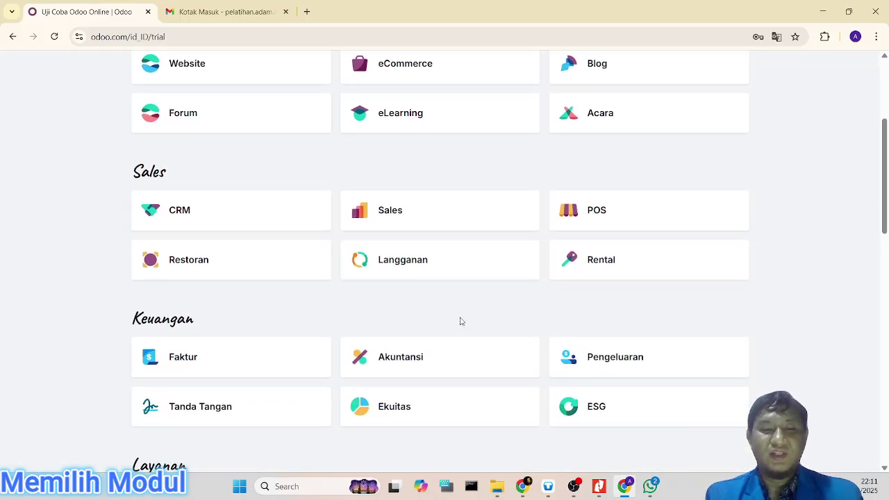
scroll(444, 324, down, 4)
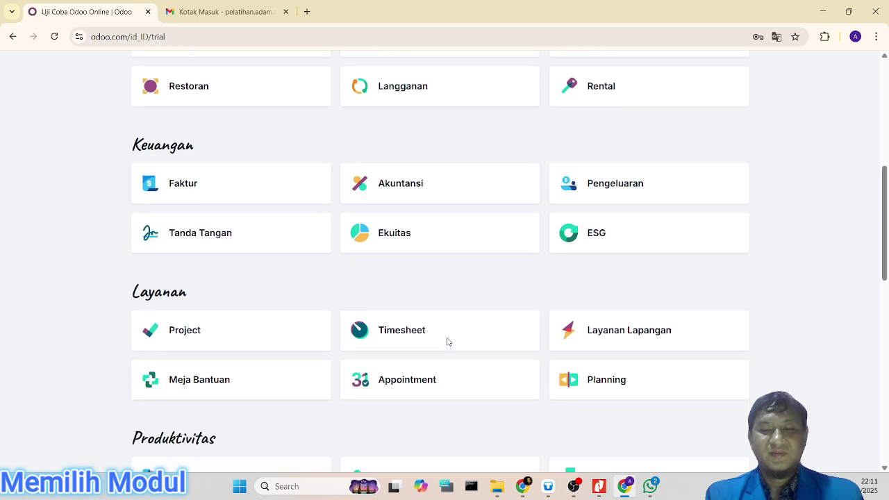
scroll(448, 342, down, 2)
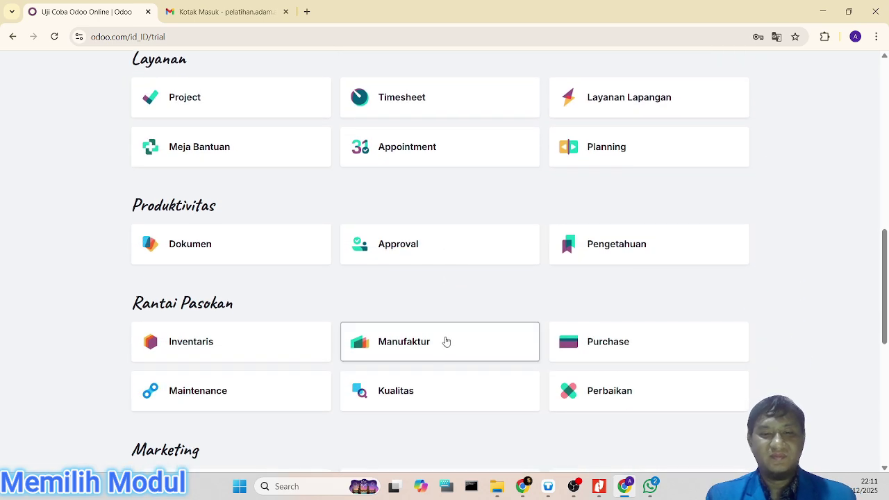
scroll(569, 293, down, 2)
click(619, 242)
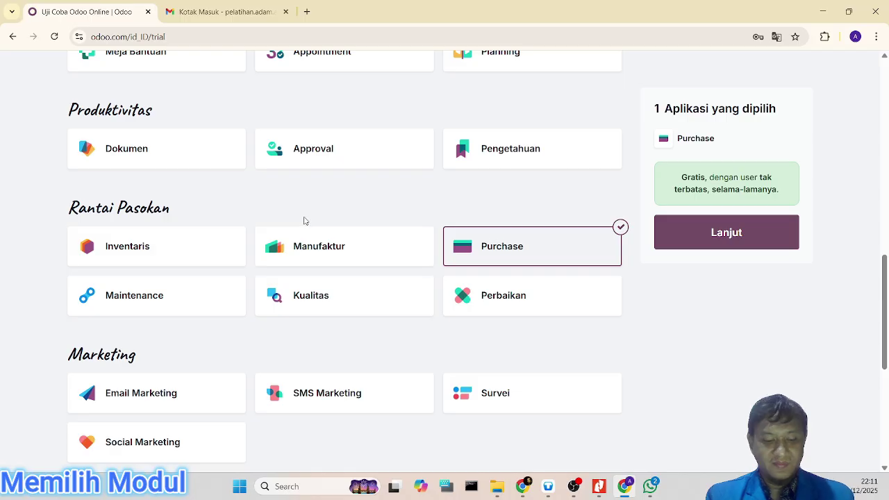
Step: Add Sales and Inventaris to the trial's selected apps
scroll(338, 225, up, 3)
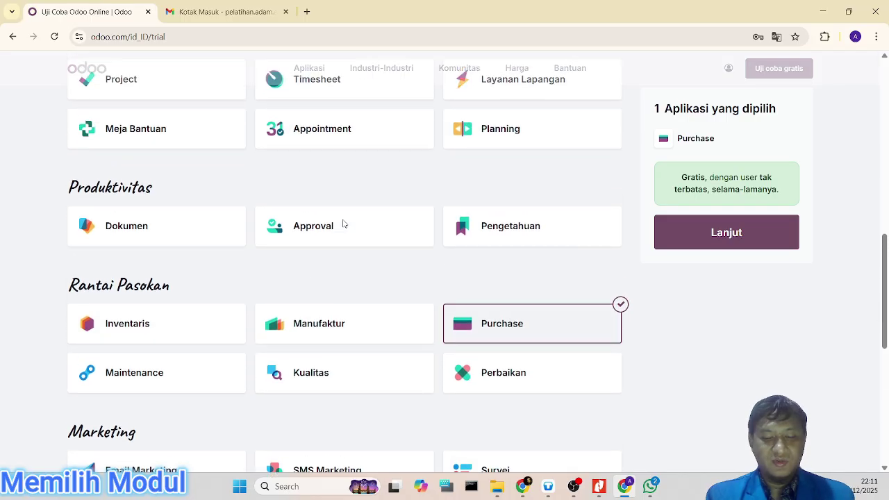
scroll(338, 225, up, 4)
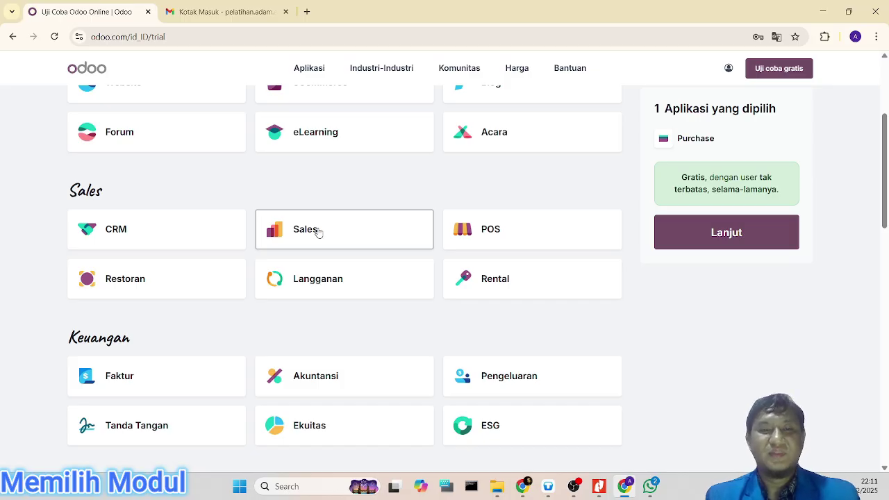
click(317, 232)
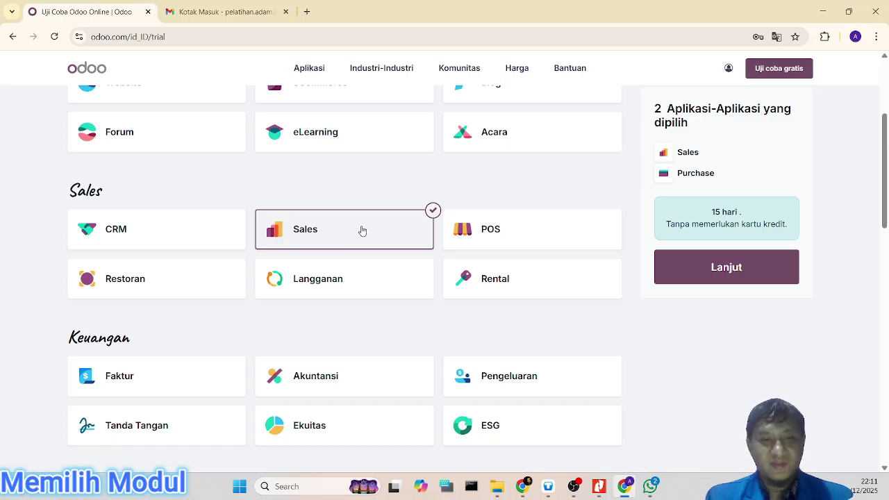
scroll(358, 233, down, 2)
scroll(240, 304, down, 5)
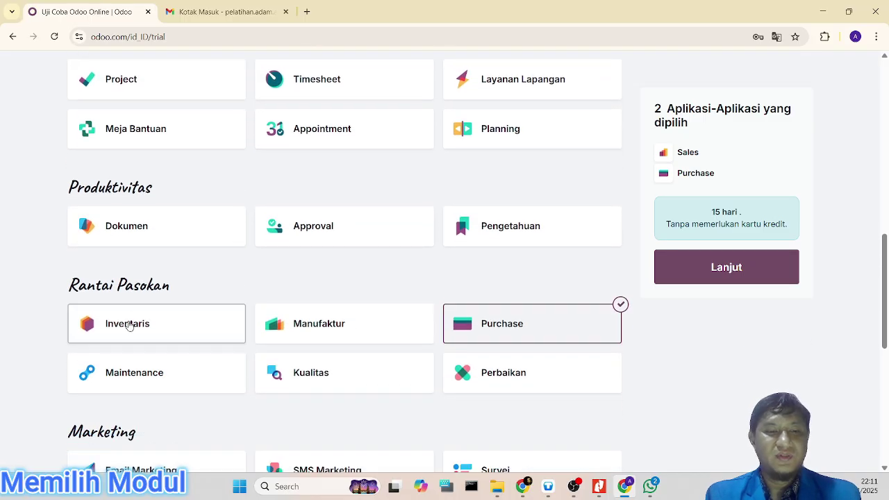
click(128, 326)
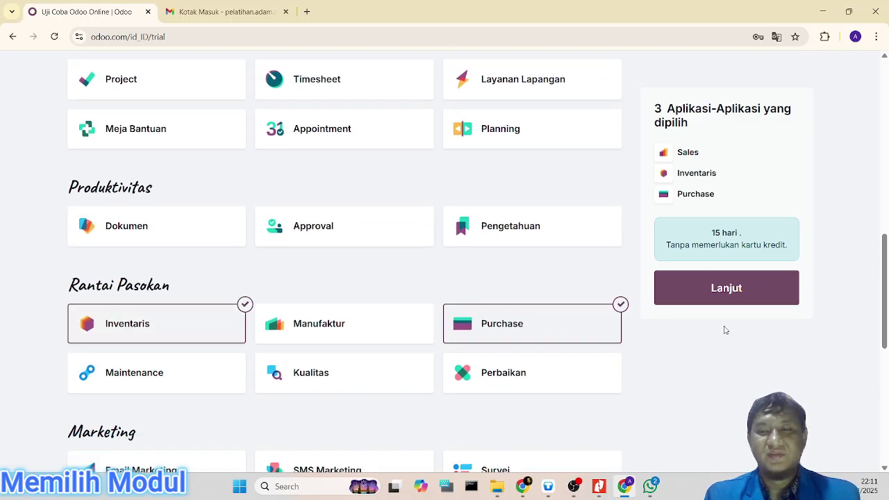
scroll(371, 306, up, 5)
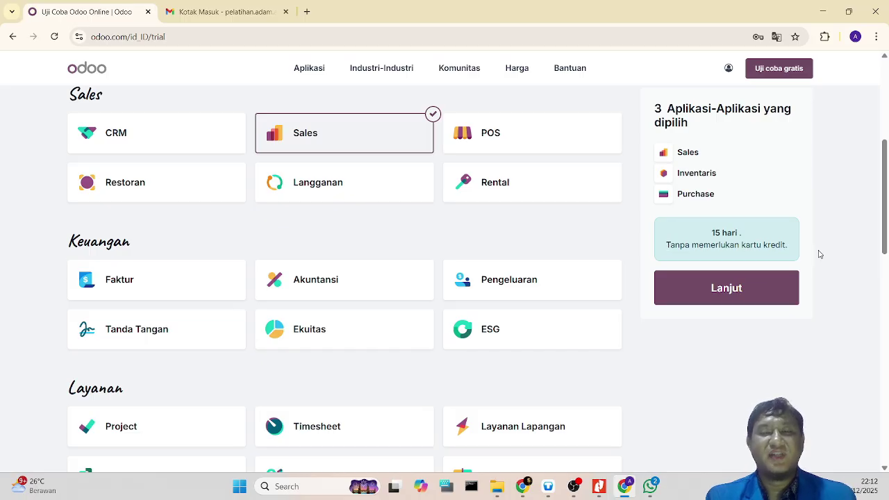
Step: Enter company name 'CV. Sedia Teknologi', giving subdomain cv-sedia-teknologi.odoo.com
click(726, 293)
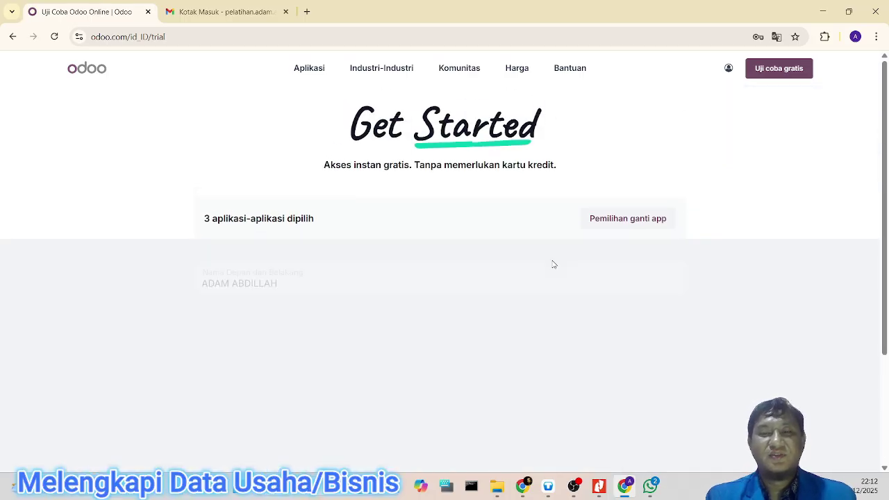
click(276, 318)
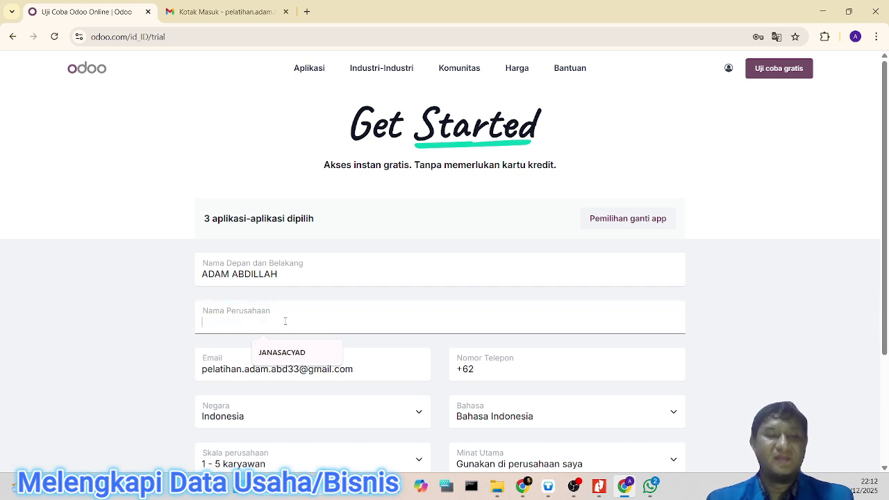
text(Odoo)
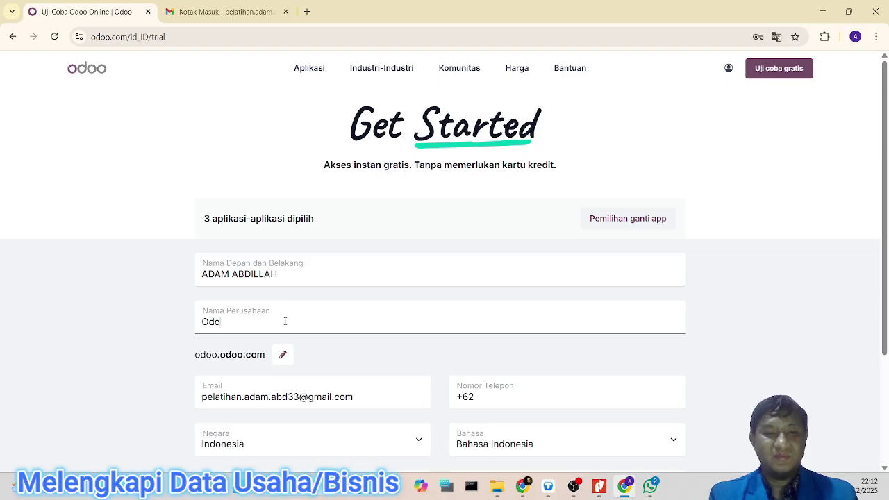
key(BackSpace)
key(BackSpace)
key(BackSpace)
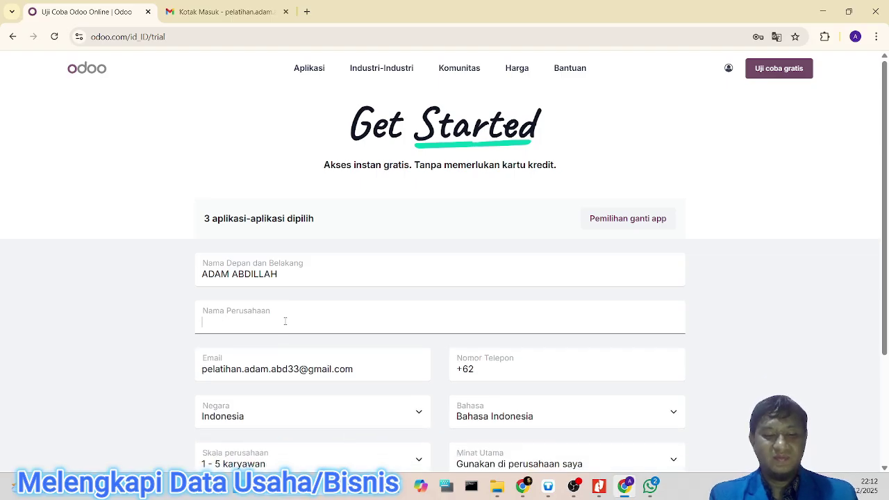
text(CV)
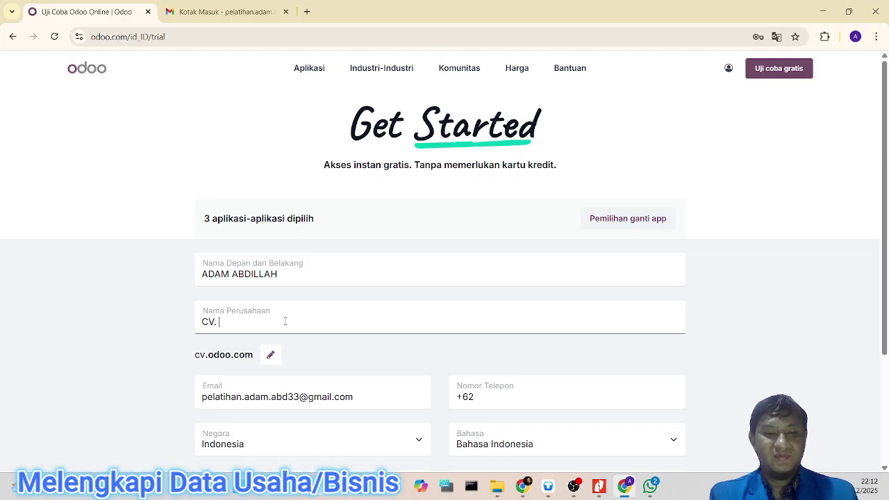
text(. Sed)
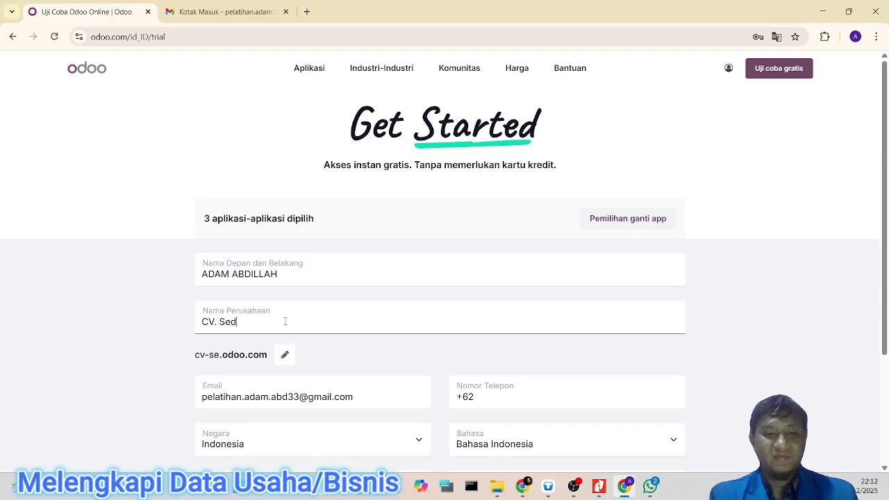
text(ia Teknol)
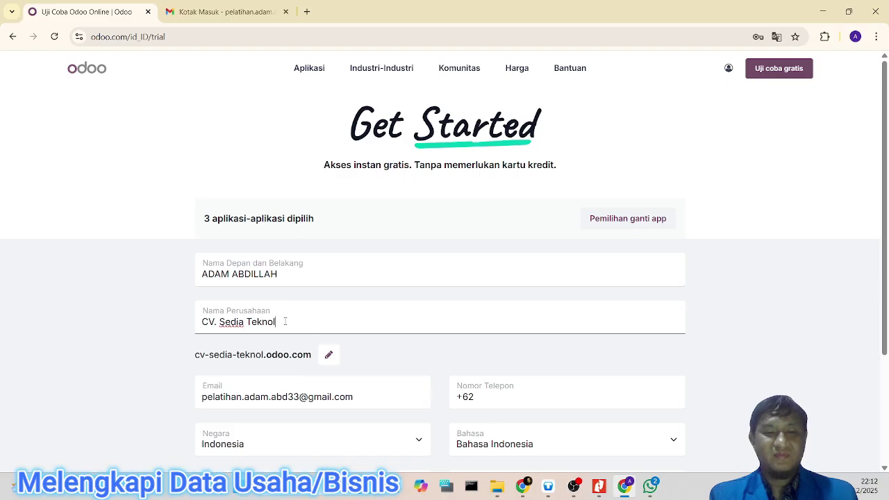
text(ogi)
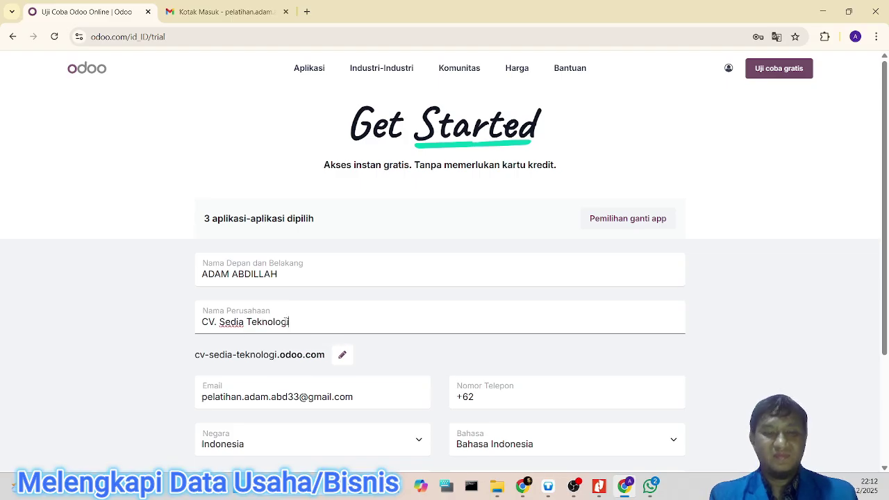
scroll(287, 322, down, 1)
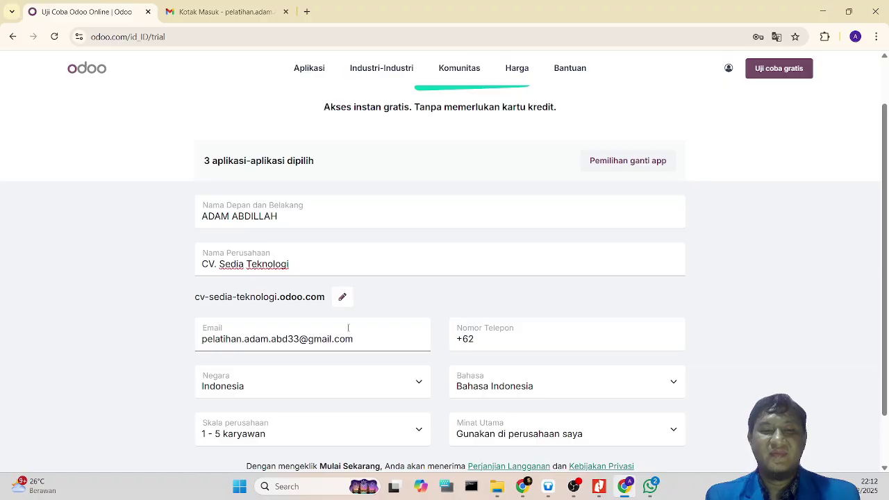
scroll(348, 327, down, 1)
click(532, 301)
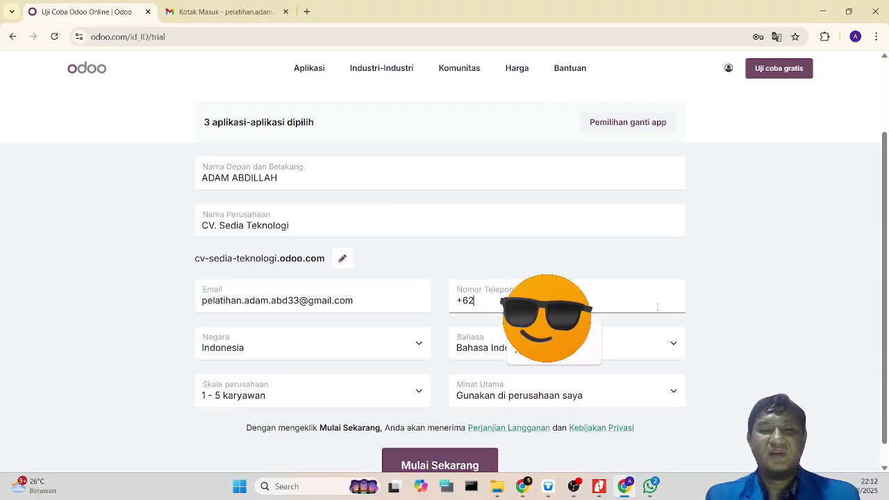
scroll(657, 306, down, 1)
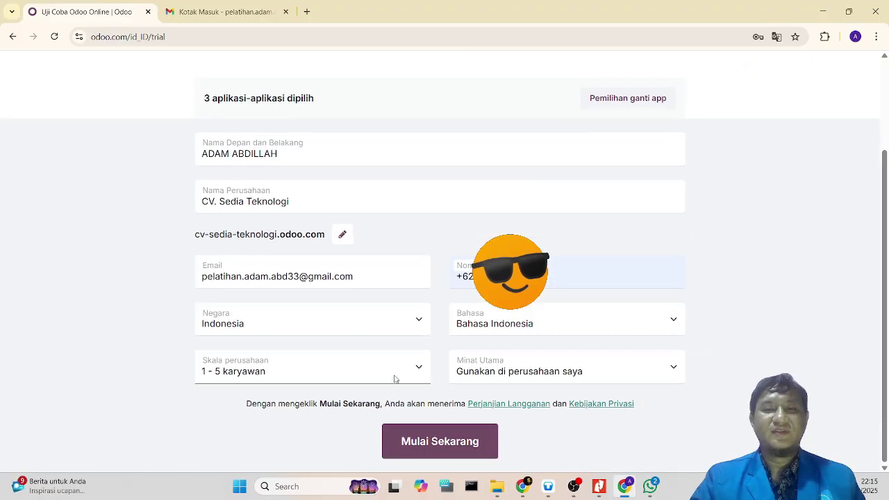
Step: Create the CV. Sedia Teknologi database with Mulai Sekarang and wait for its home page
click(440, 442)
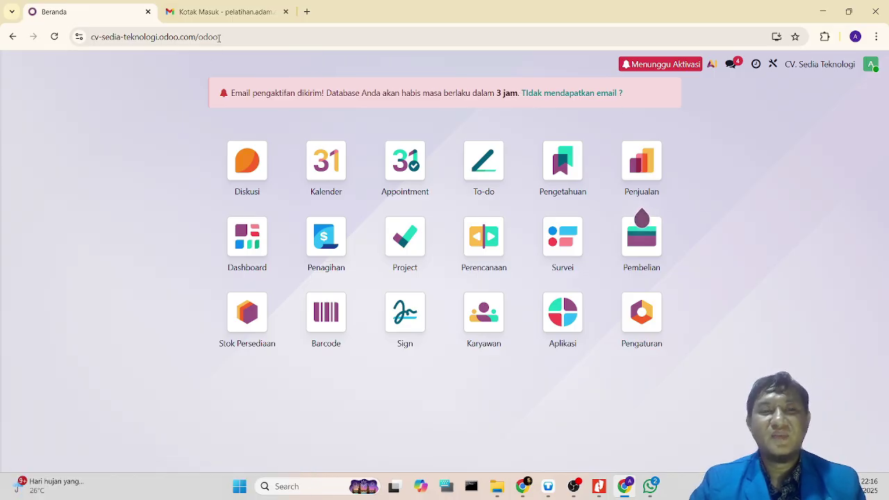
mouse_move(223, 14)
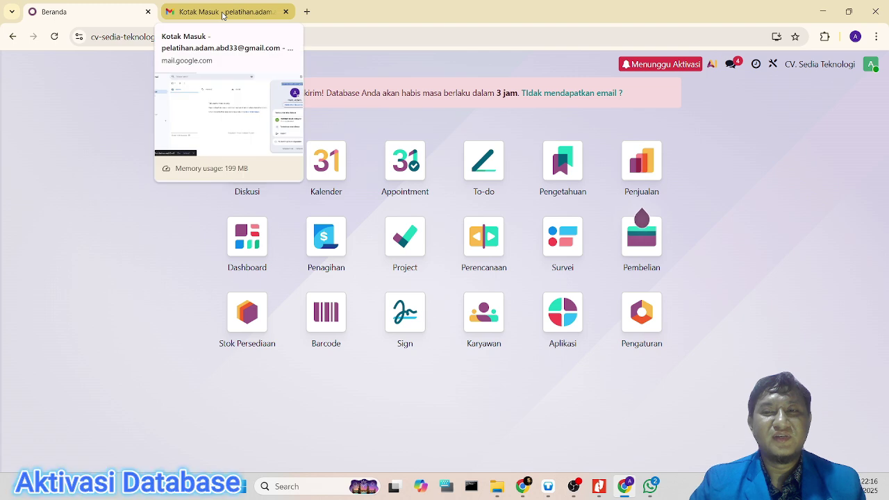
Step: Open the Odoo Online activation e-mail in Gmail and follow its database activation link
click(223, 14)
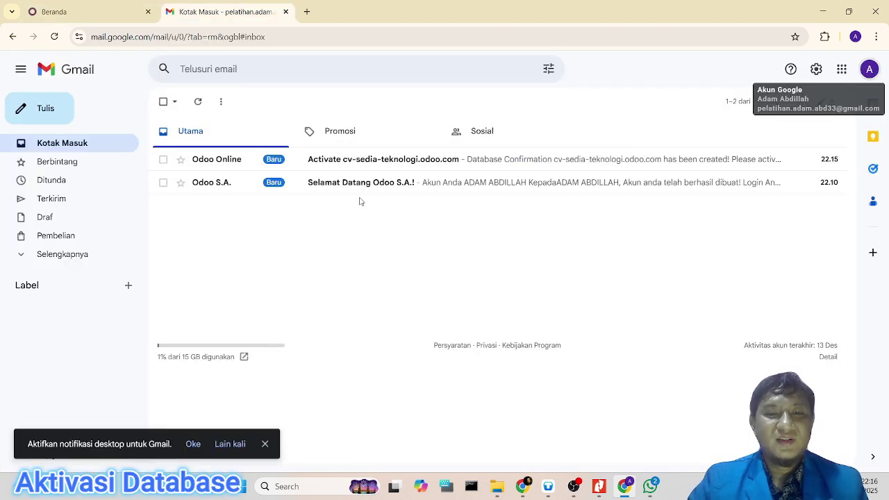
click(392, 169)
scroll(508, 363, down, 1)
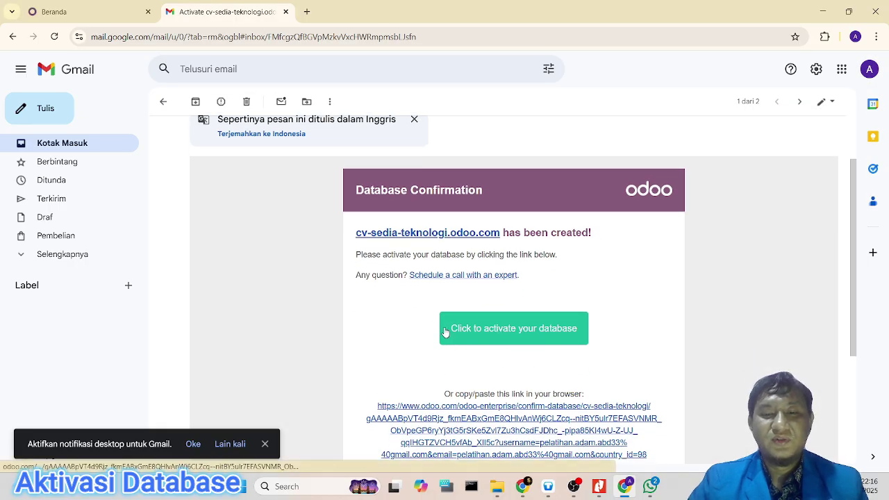
click(514, 336)
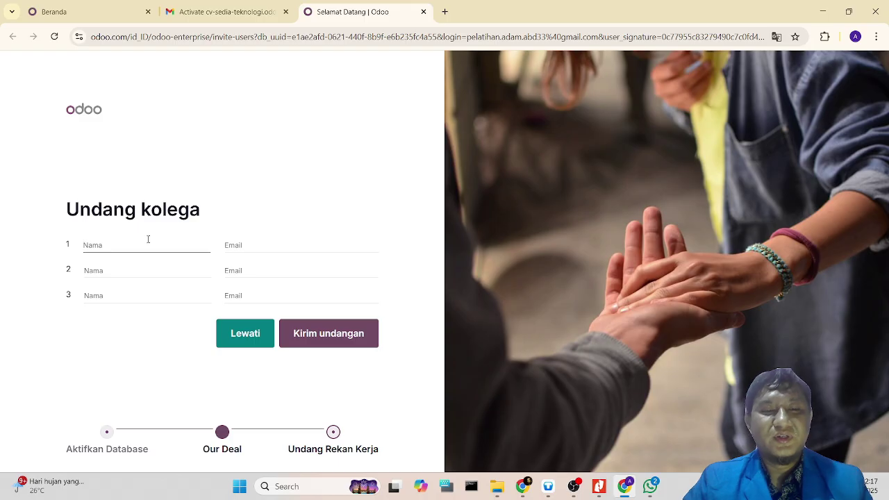
Step: Skip inviting colleagues and go to the activated cv-sedia-teknologi.odoo.com home page
click(244, 334)
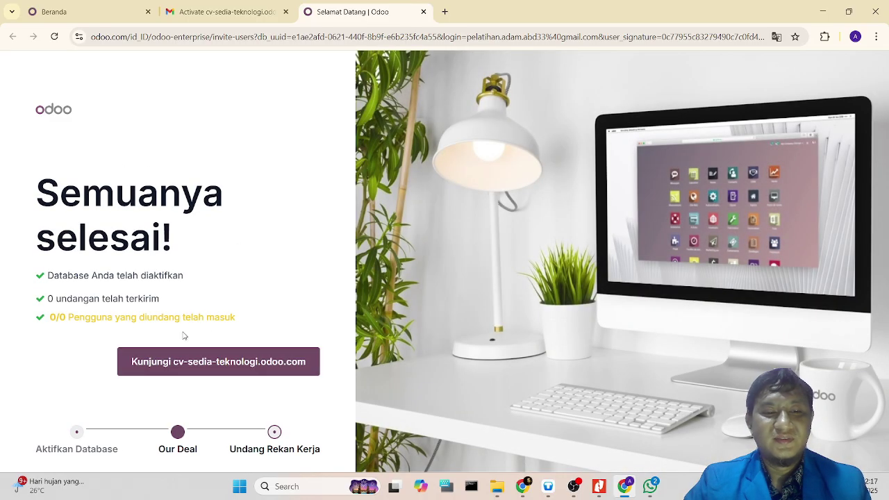
click(234, 366)
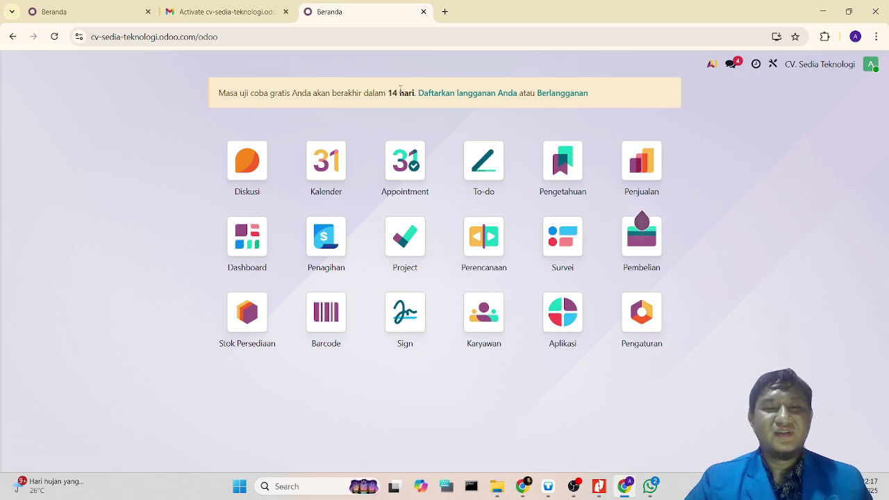
click(80, 19)
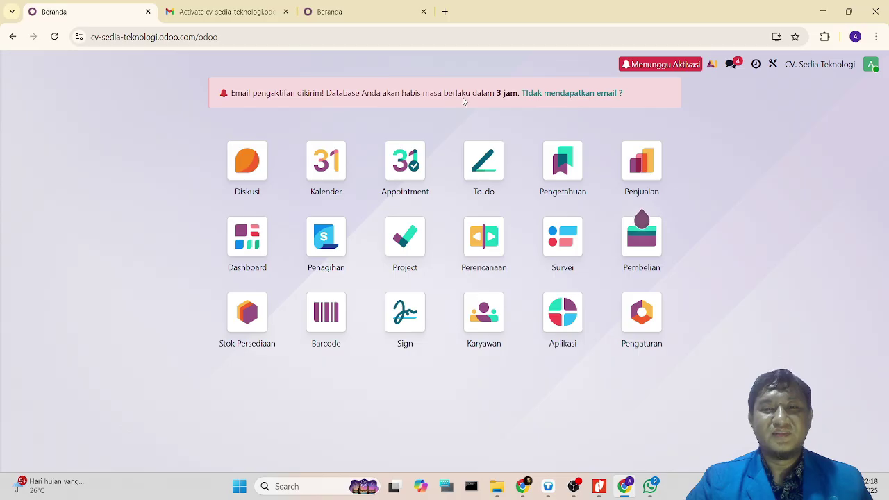
click(337, 18)
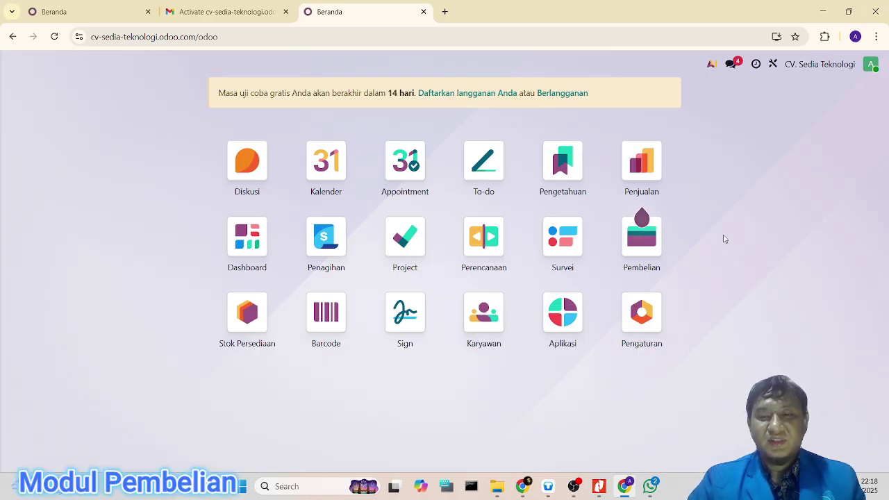
Step: Start a blank request for quotation in the Pembelian app
click(641, 236)
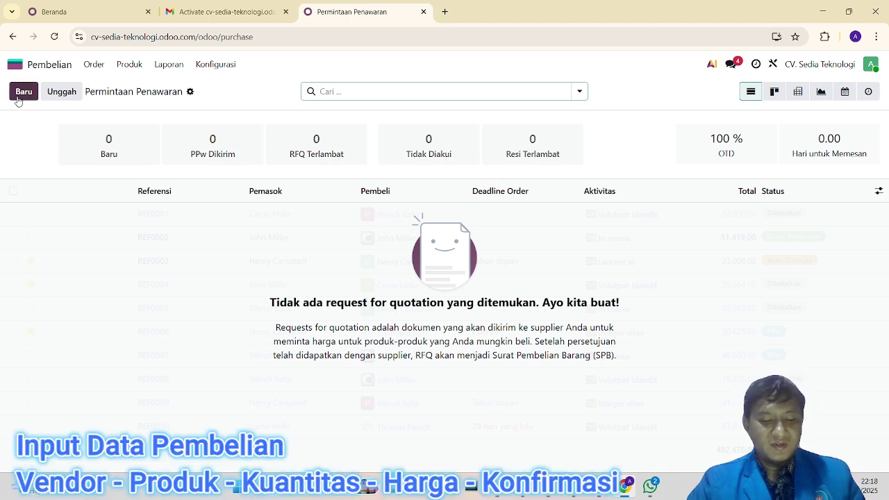
click(14, 99)
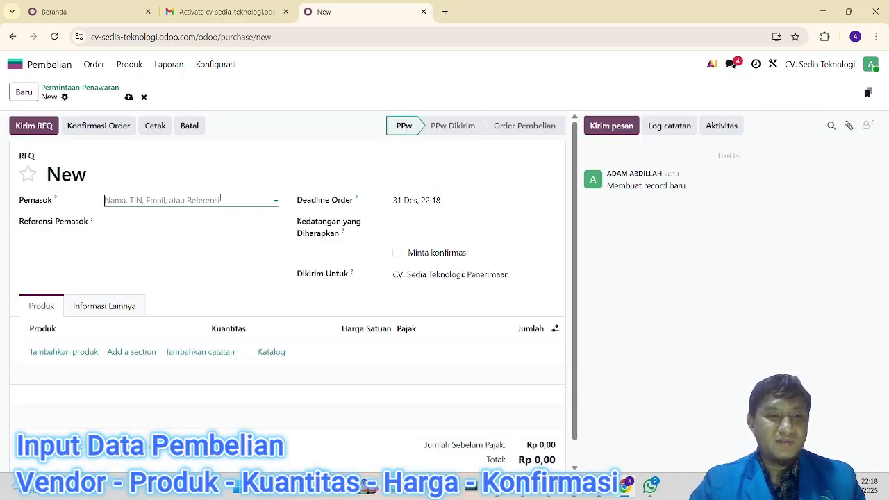
Step: Create 'CV. Serba Ada' as a new vendor and set it as the RFQ's supplier (Pemasok)
click(275, 202)
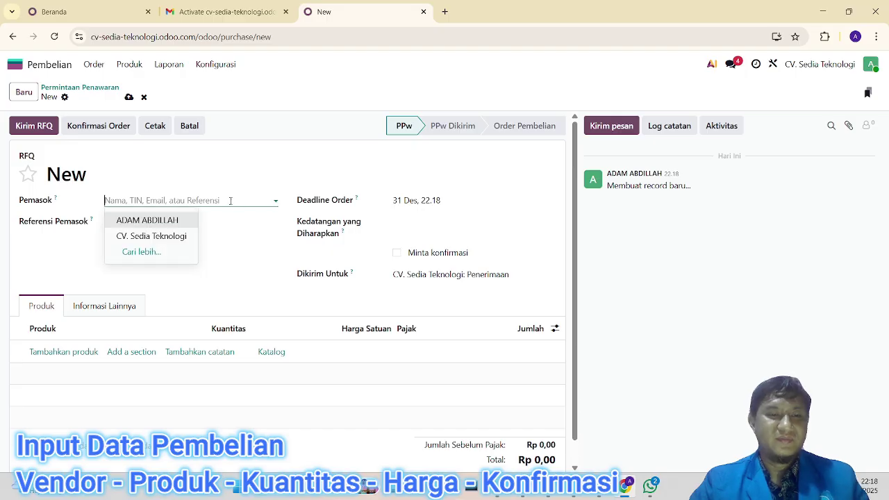
click(218, 195)
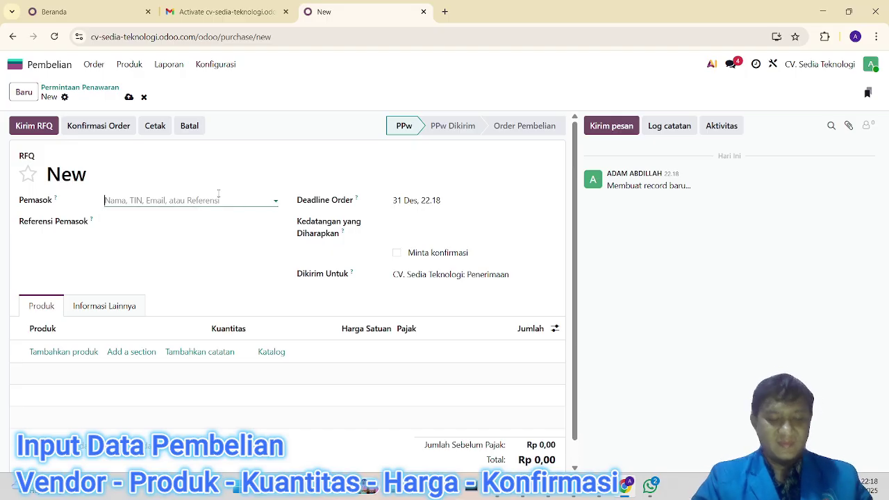
text(CV.)
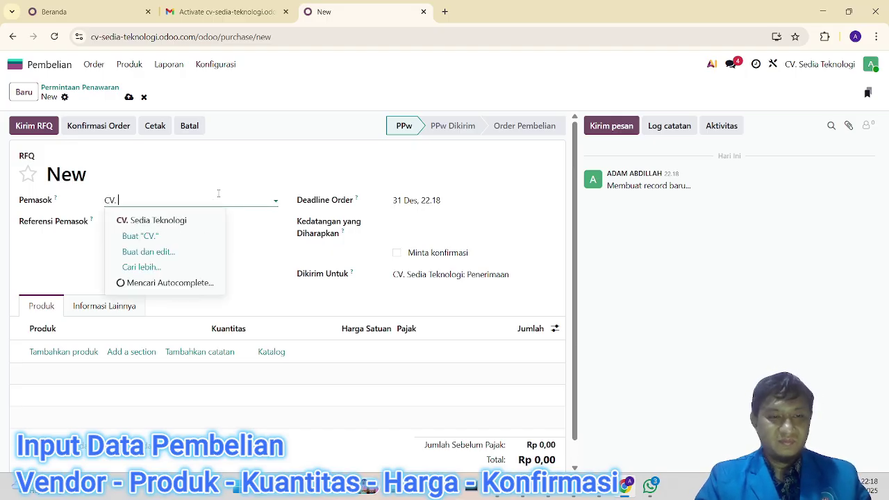
text( Serba Ada)
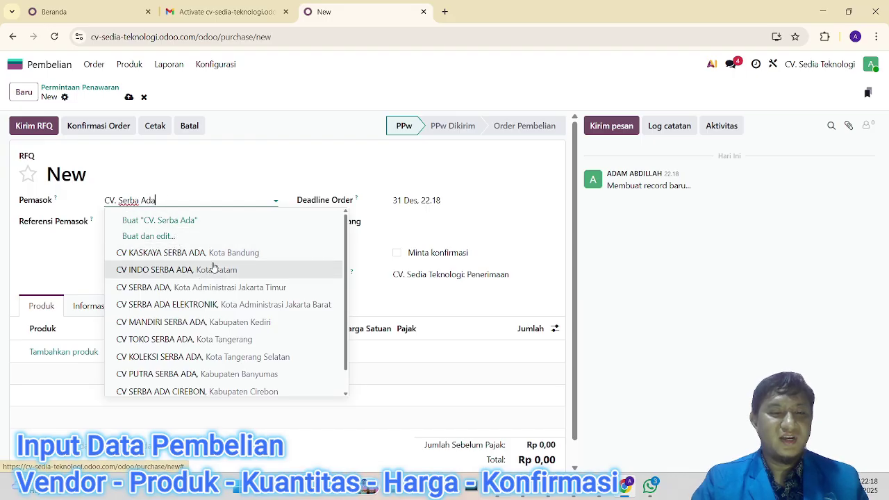
scroll(214, 267, down, 1)
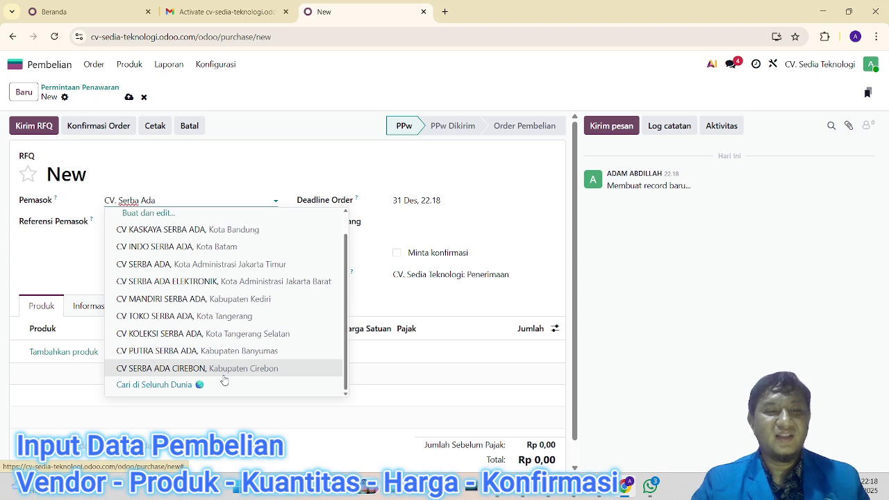
scroll(229, 358, up, 1)
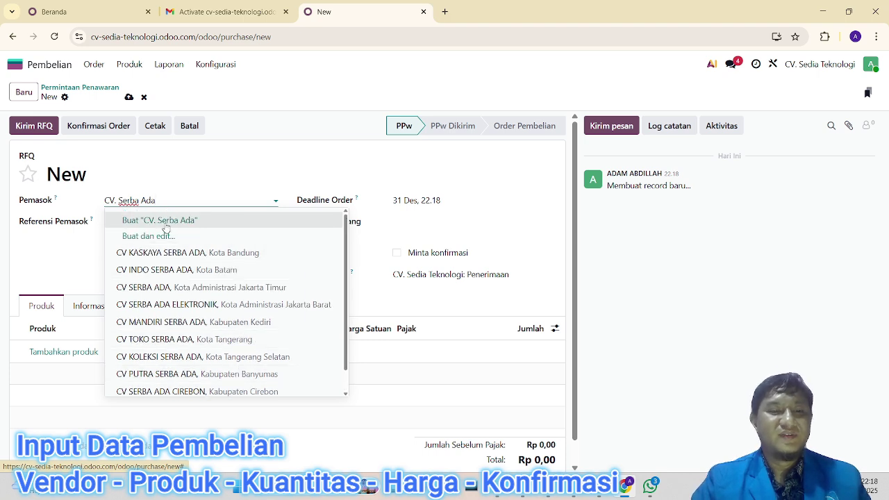
click(192, 220)
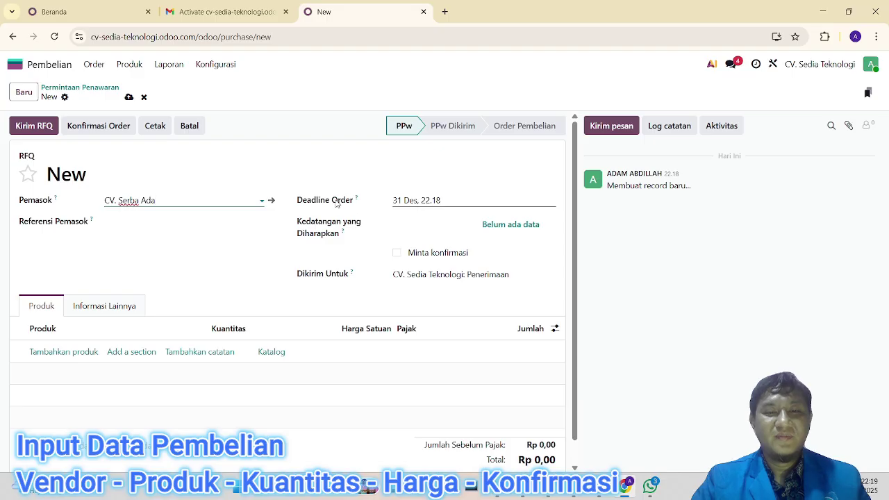
scroll(274, 232, down, 1)
scroll(274, 232, up, 1)
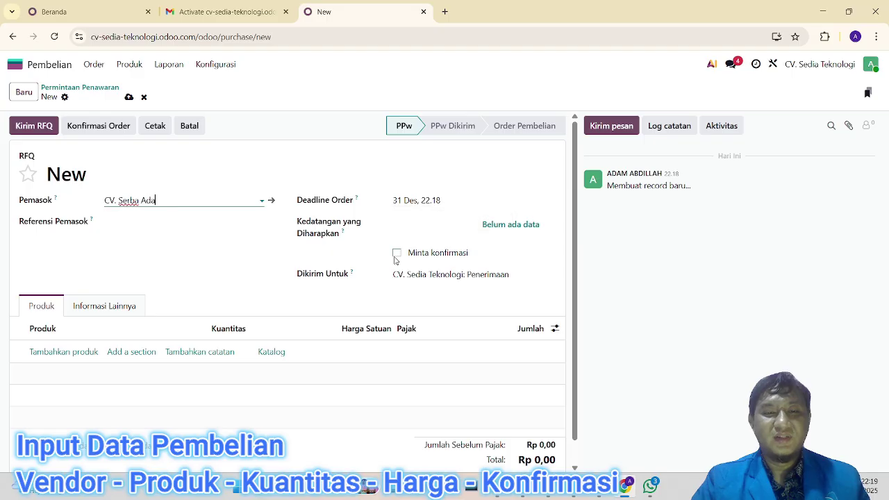
Step: Set Kedatangan yang Diharapkan to 31 December 2025, 22.00
click(434, 229)
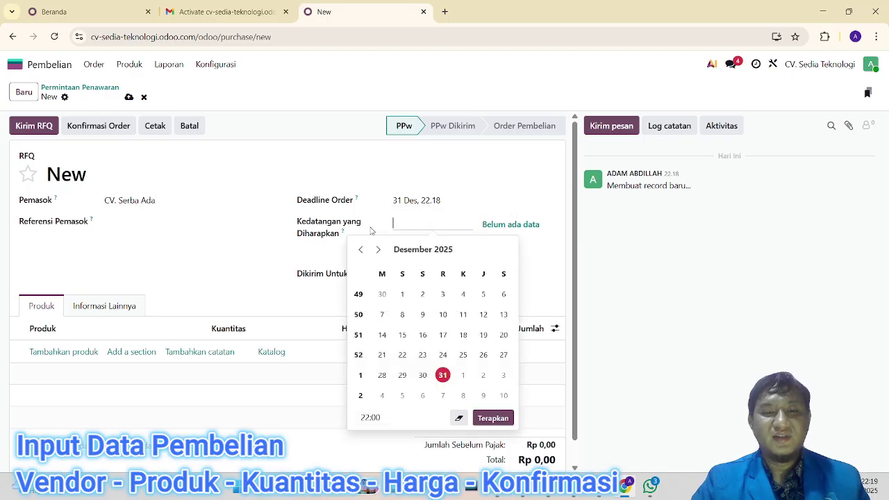
click(445, 375)
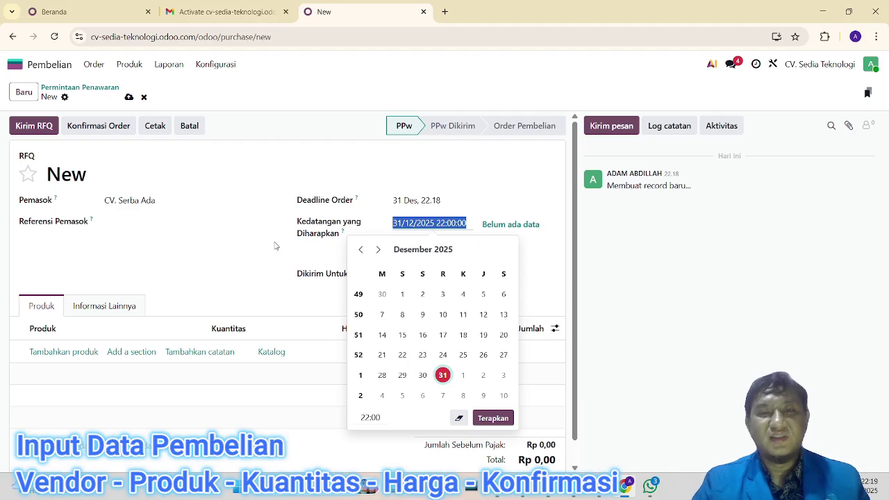
click(275, 246)
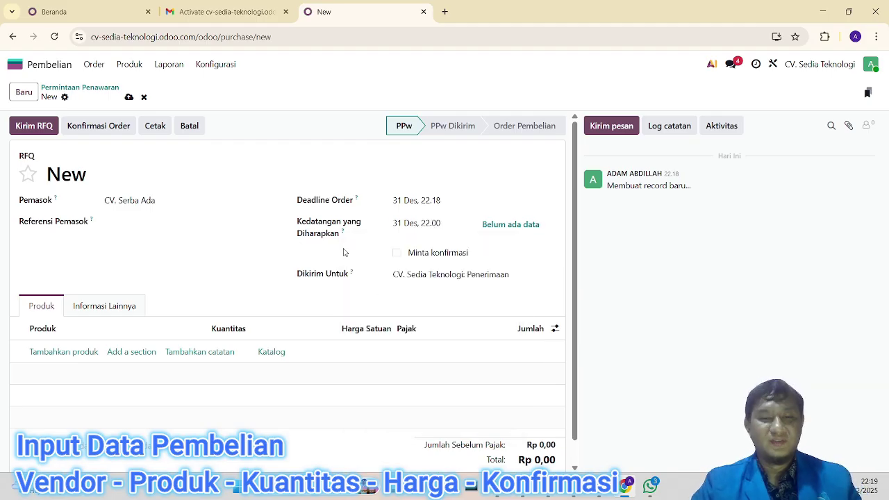
scroll(247, 233, down, 1)
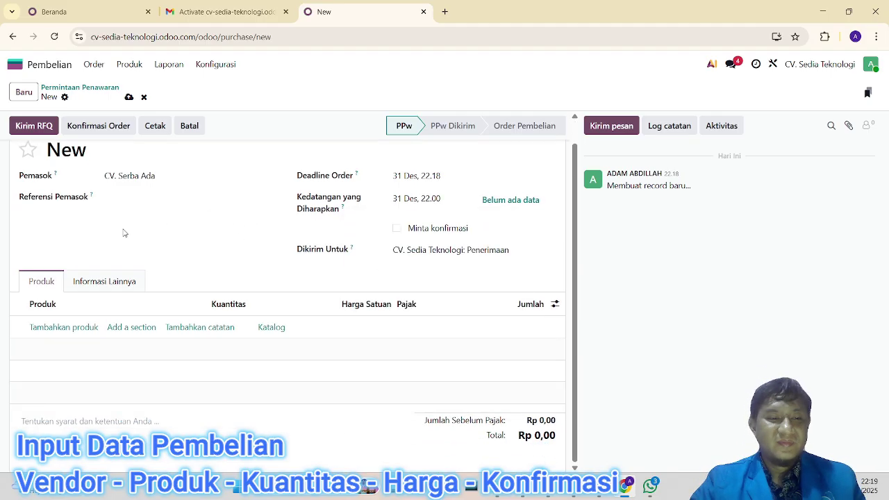
Step: Add an order line for a newly created product 'Laptop Gaming', quantity 1,00 with 12% tax
click(54, 330)
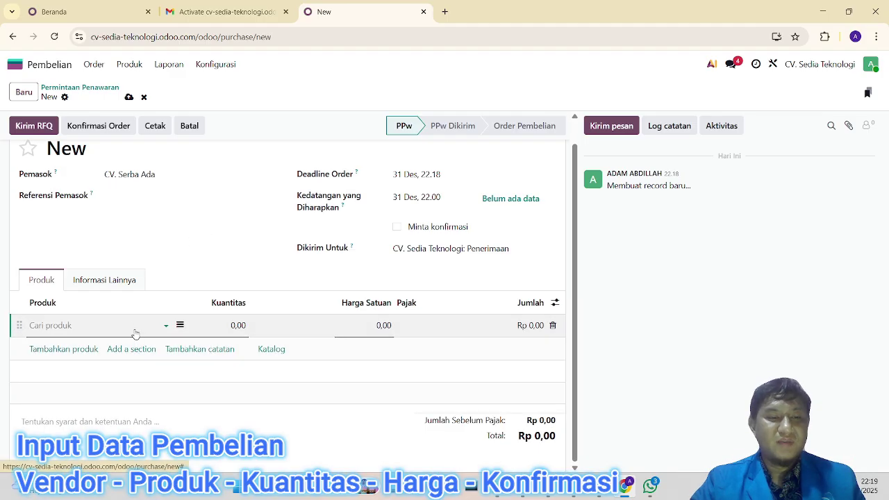
text(La)
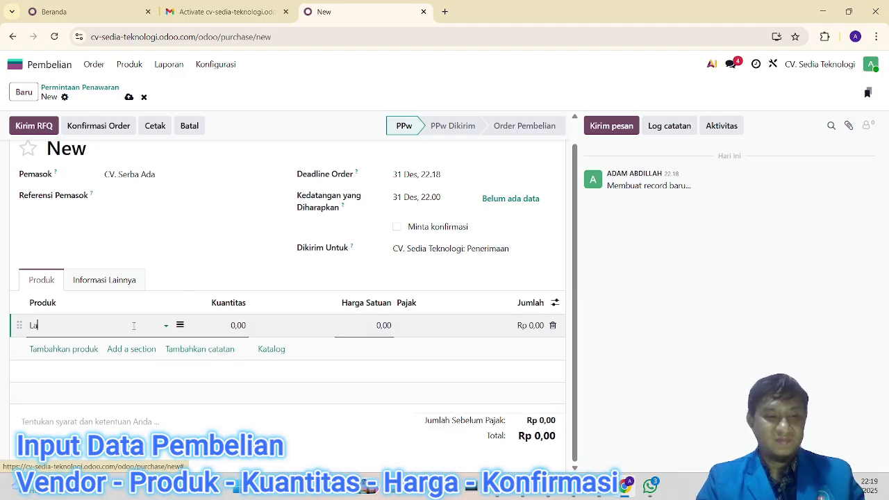
text(ptop )
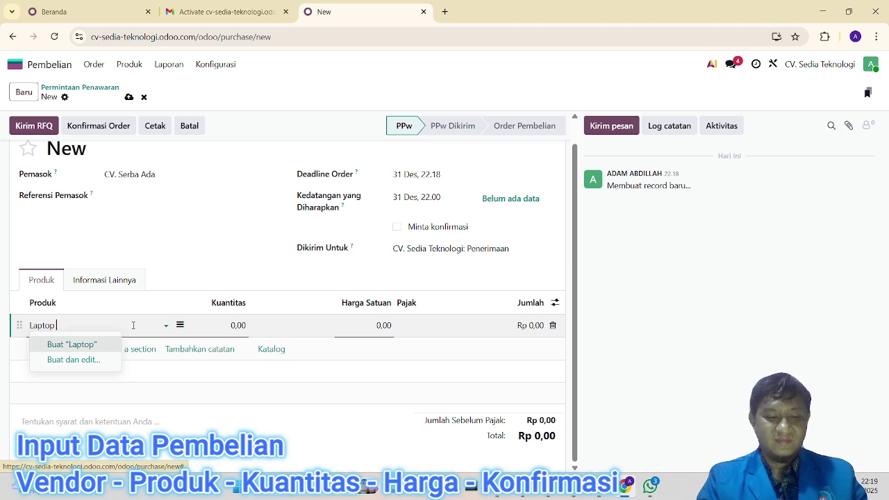
text(Gaming)
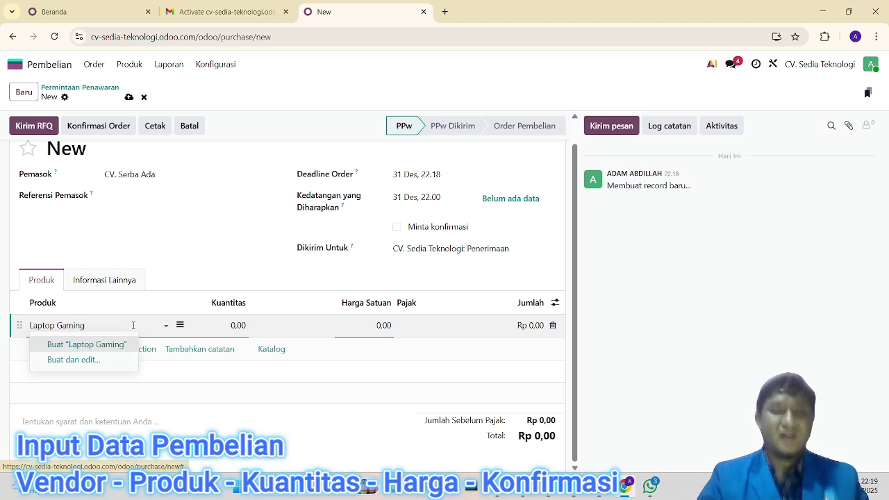
click(238, 324)
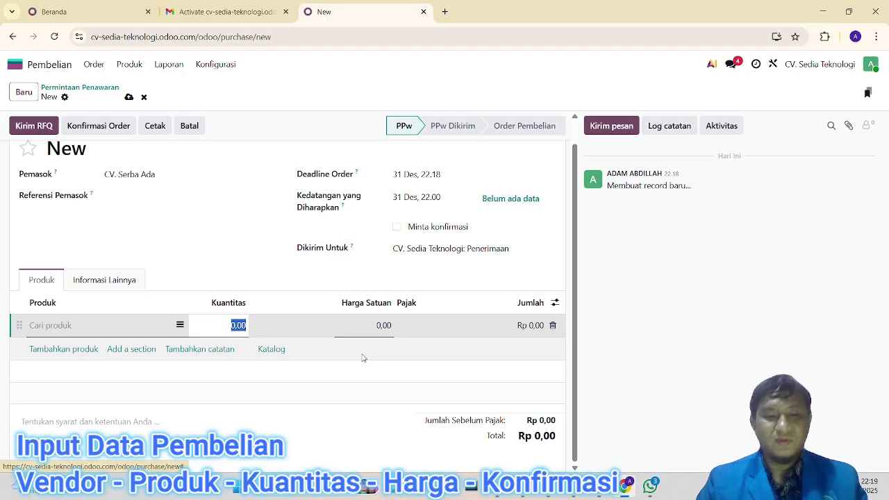
text(5)
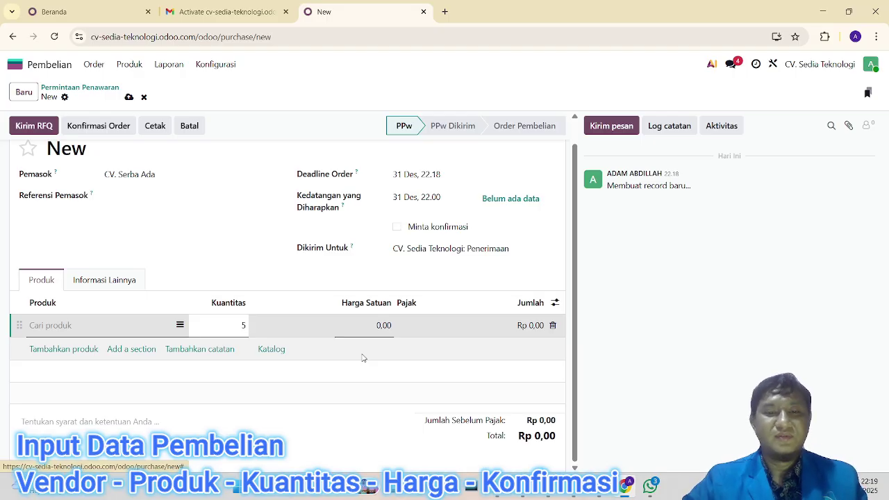
text(,00)
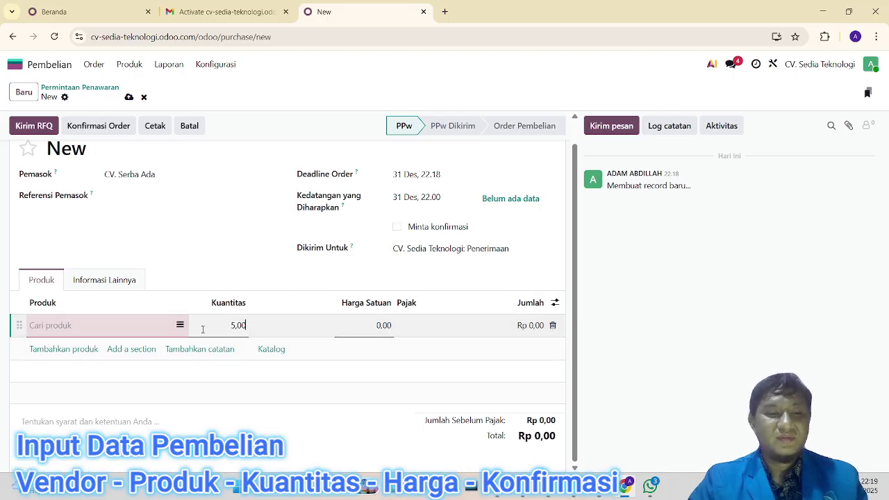
click(123, 324)
text(Lap)
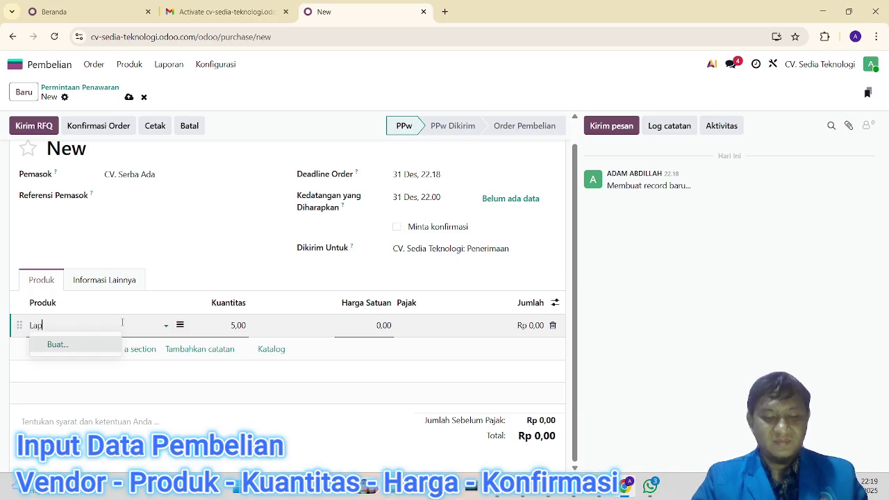
text(top Gaming)
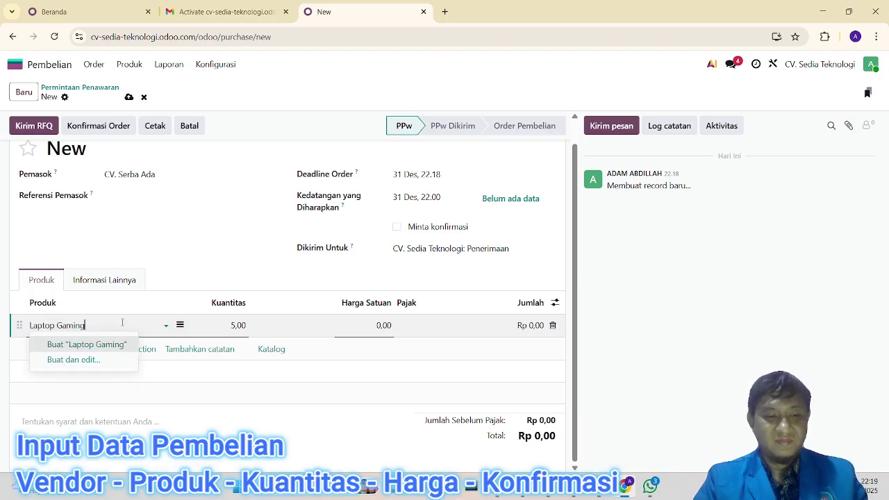
click(105, 343)
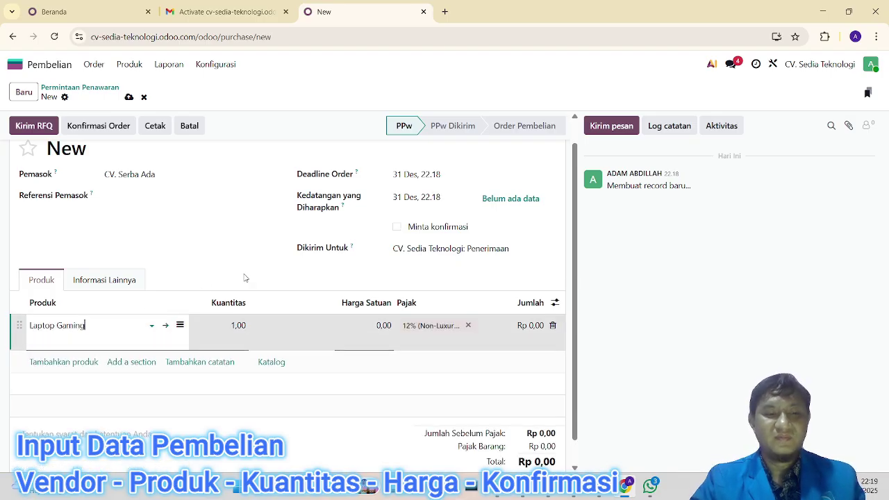
click(368, 326)
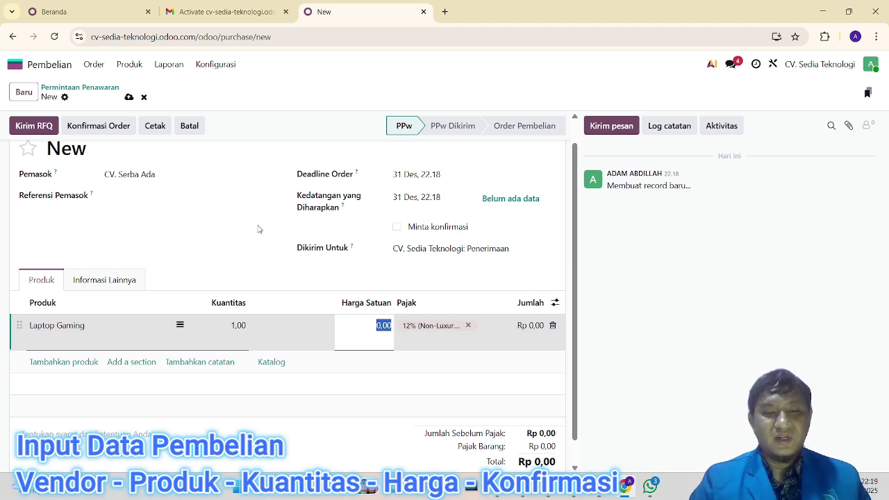
Step: Enter a Laptop Gaming unit price of 20.000.000,00, making the total Rp 22.200.000,00
text(2)
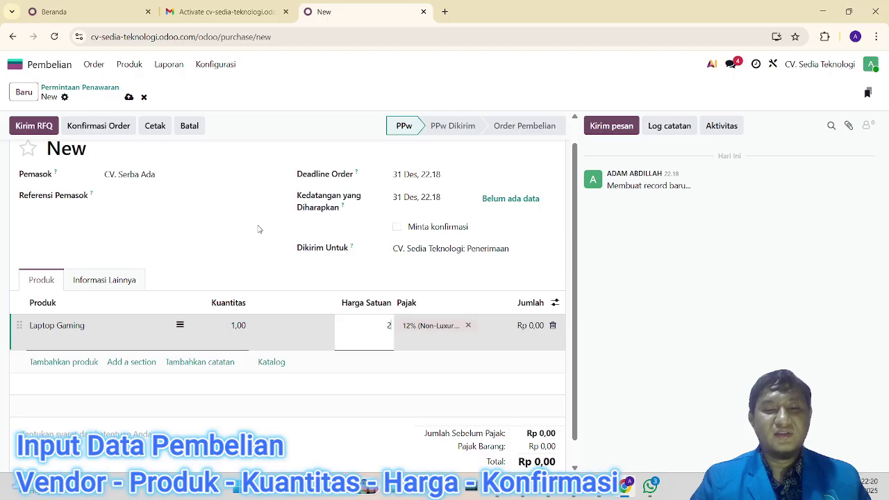
text(0000)
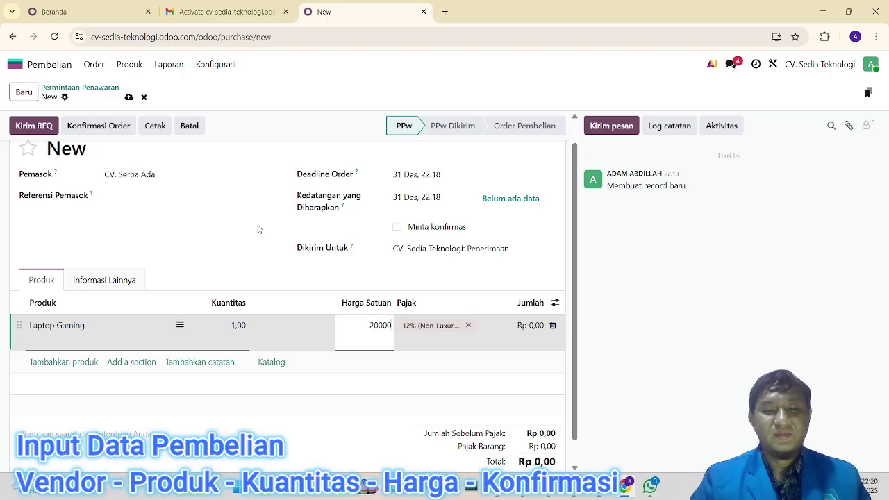
text(000)
click(458, 325)
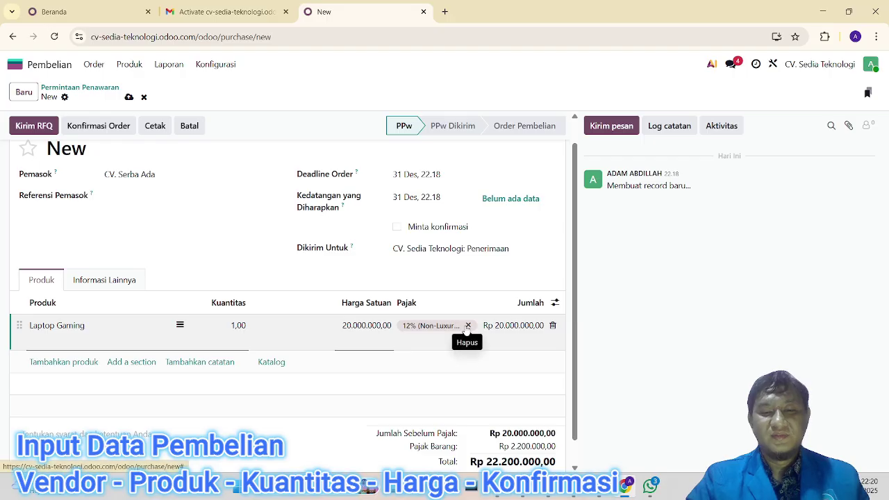
scroll(452, 361, down, 1)
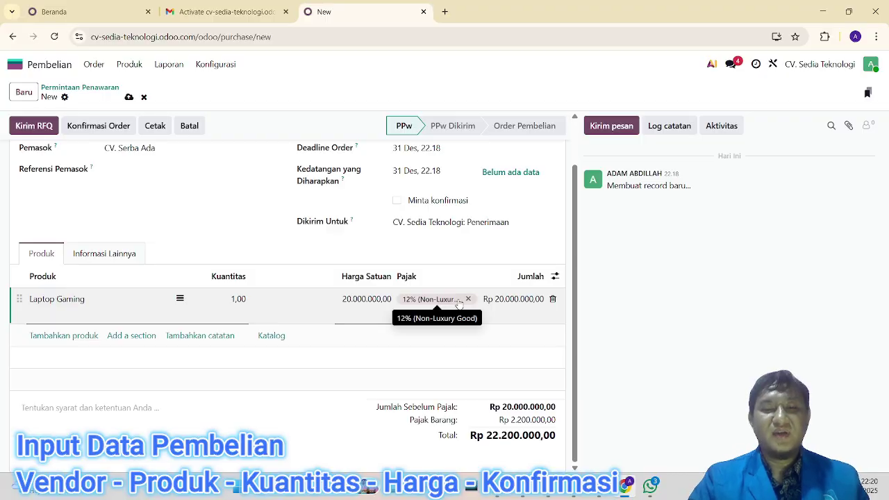
Step: Replace the line's taxes with 12% and 12% (Non-Luxury Good)
click(468, 299)
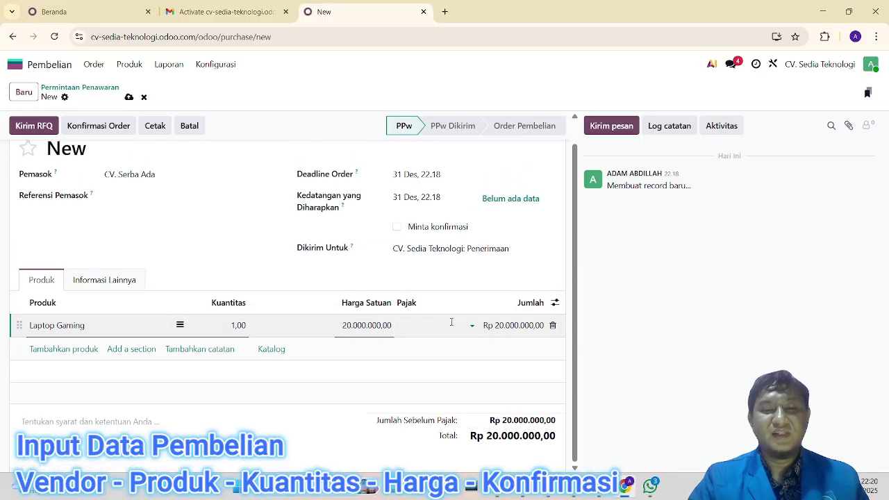
click(475, 325)
click(442, 367)
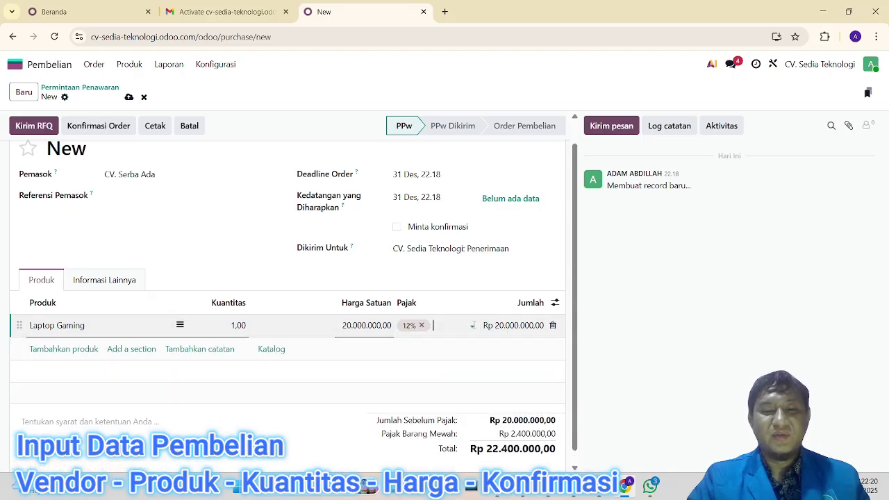
click(472, 325)
scroll(472, 320, down, 1)
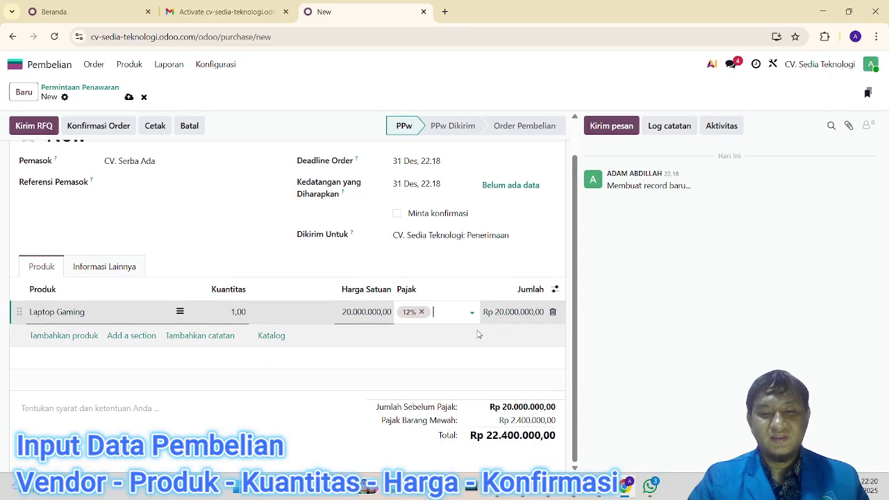
click(472, 311)
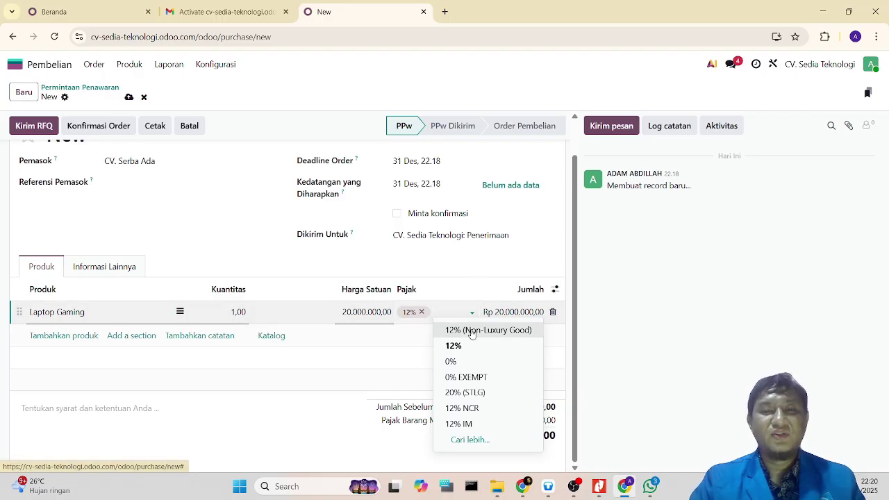
click(471, 331)
scroll(327, 284, down, 1)
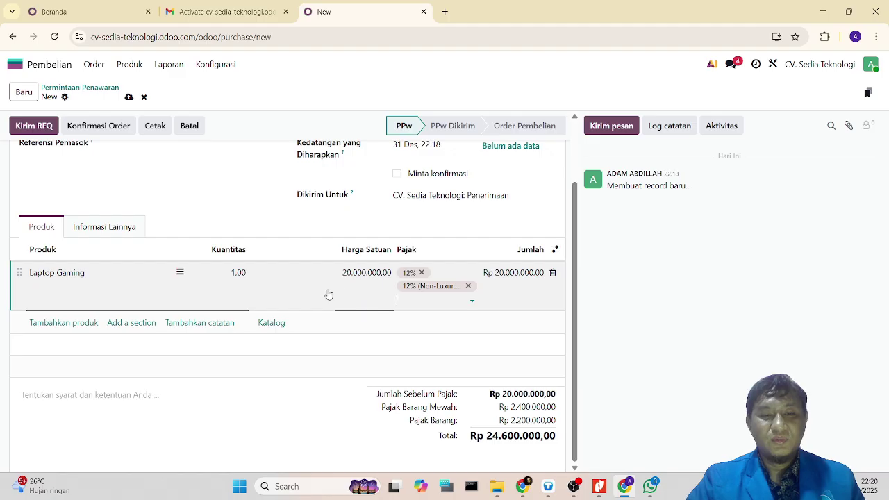
Step: Change the quantity to 5 and confirm the order, totalling Rp 123.000.000,00
click(239, 273)
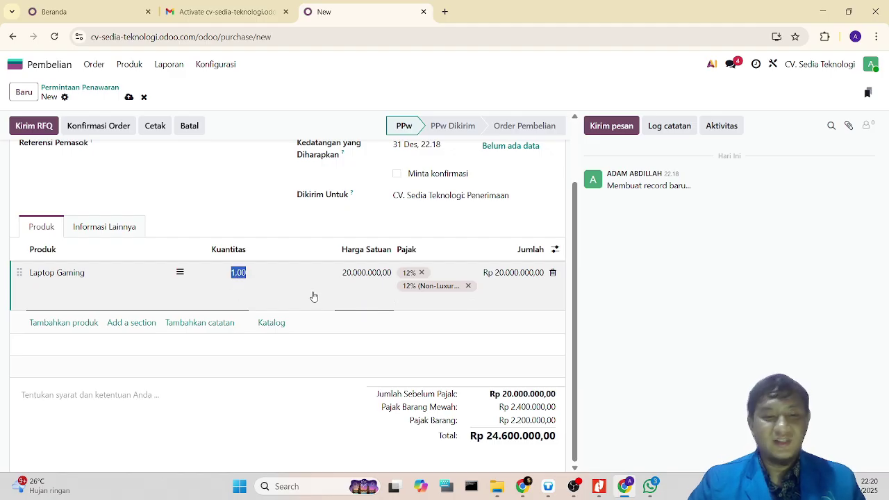
key(BackSpace)
text(5)
key(Tab)
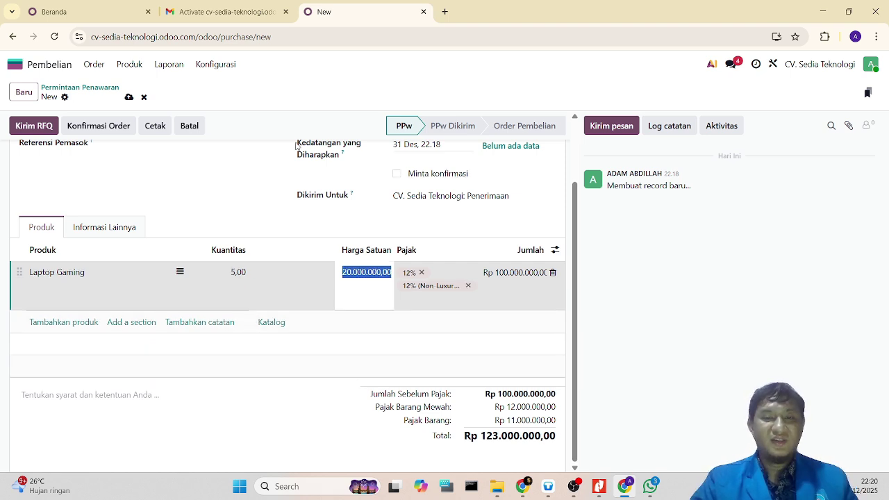
click(129, 96)
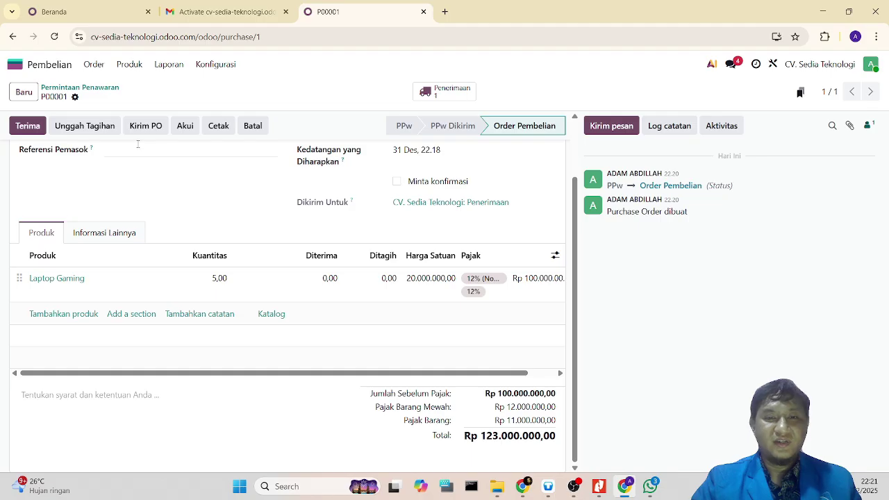
Step: Open receipt WH/IN/00001 for the 5 Laptop Gaming units from CV. Serba Ada
drag(41, 96, 50, 96)
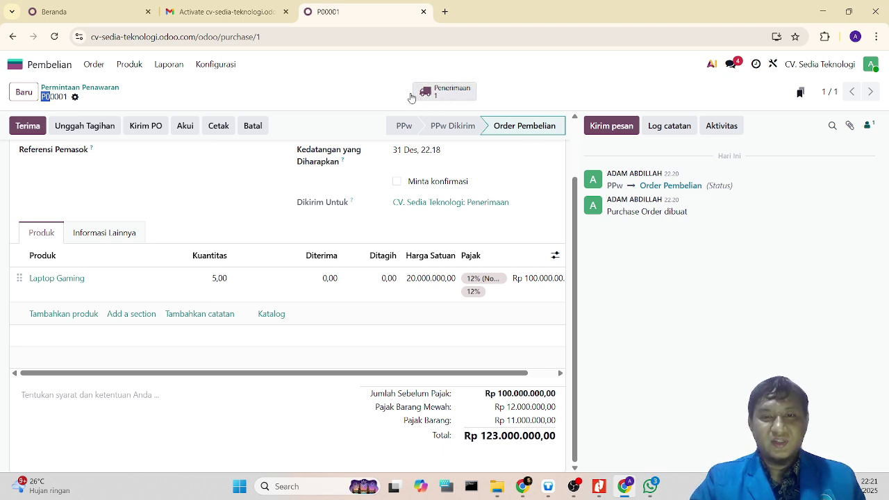
click(440, 93)
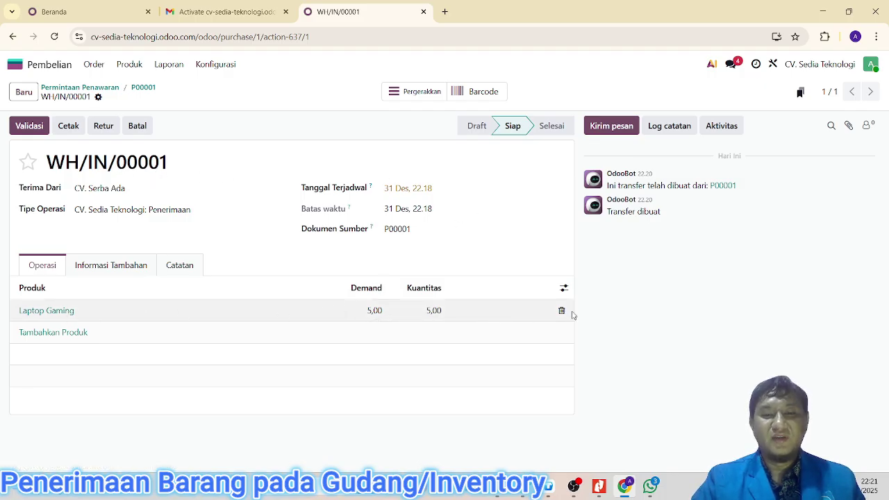
Step: Validate receipt WH/IN/00001 so it reads Selesai, then return to the home screen
click(30, 127)
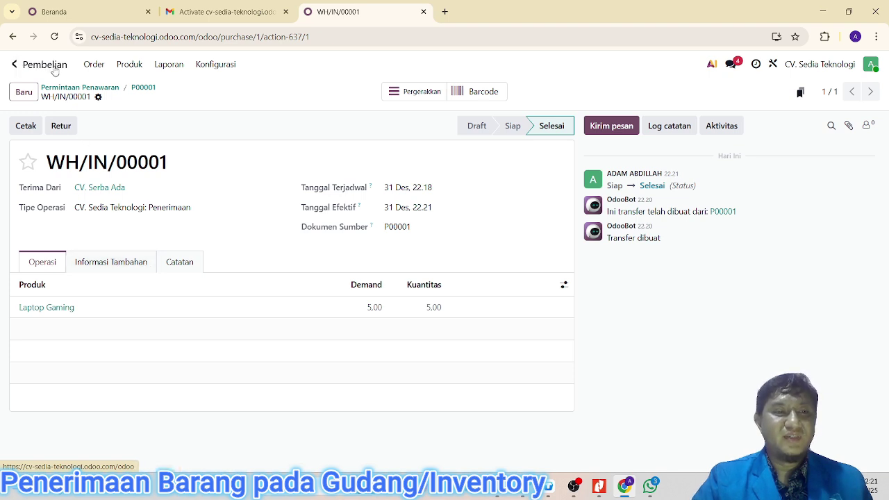
click(14, 64)
Step: Open the Laptop Gaming product record from Stok Persediaan's product list
click(249, 332)
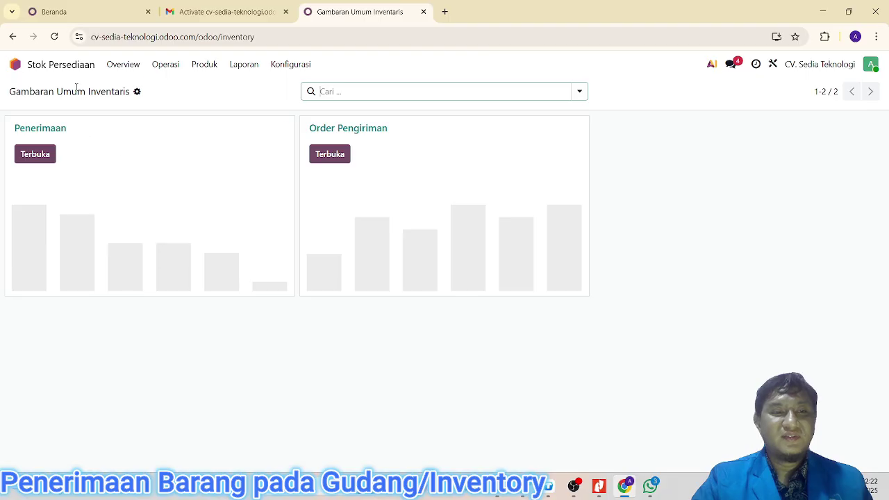
click(211, 68)
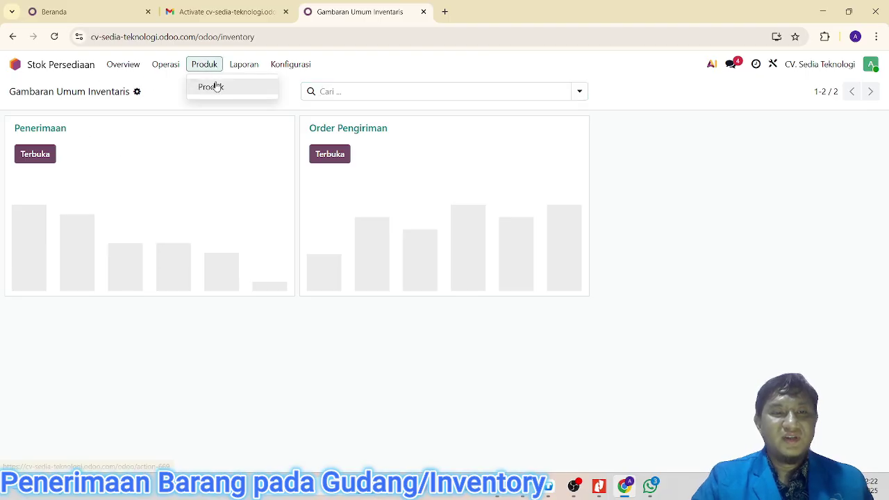
click(212, 87)
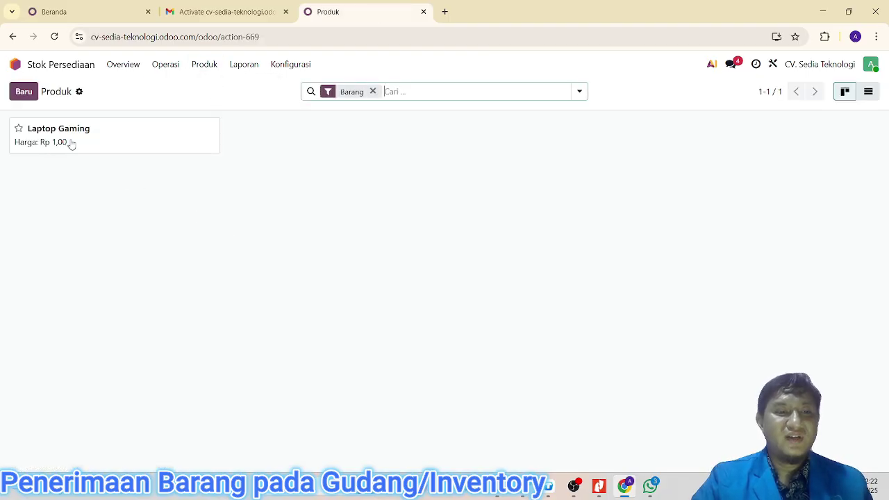
click(72, 144)
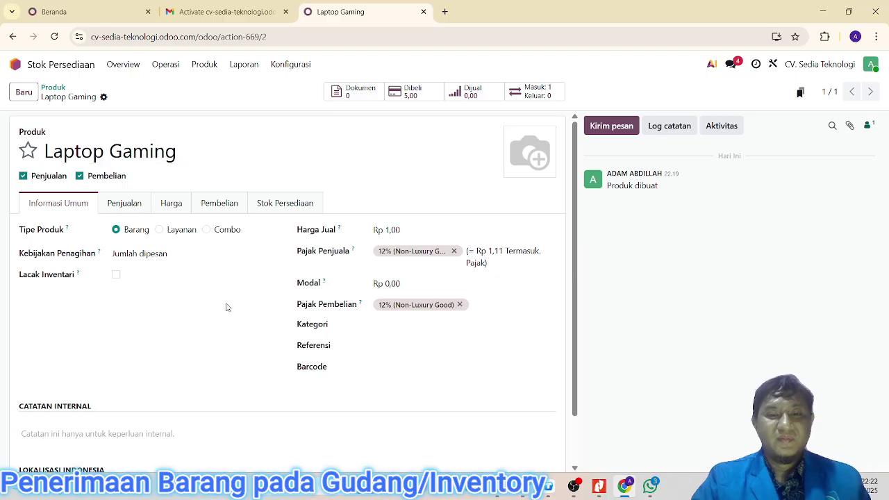
scroll(224, 308, down, 1)
scroll(205, 302, up, 1)
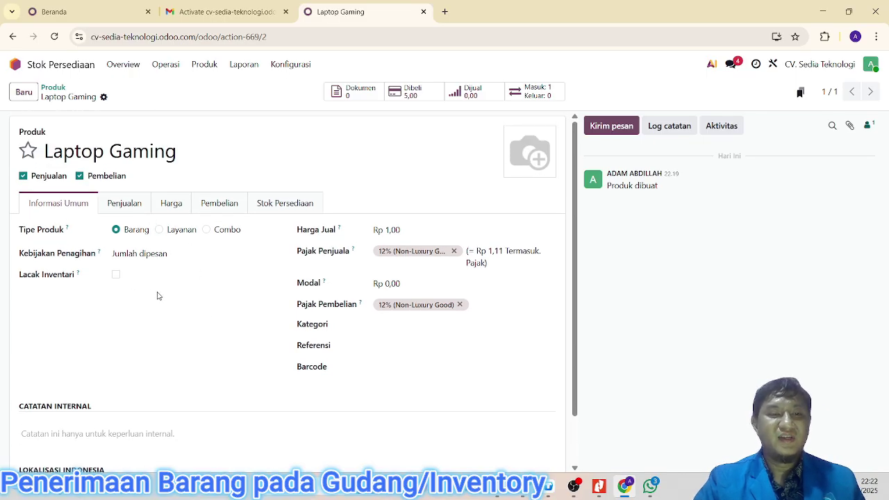
Step: Set Laptop Gaming's cost to Rp 20.000.000,00 and sales price to Rp 25.000.000,00
click(402, 231)
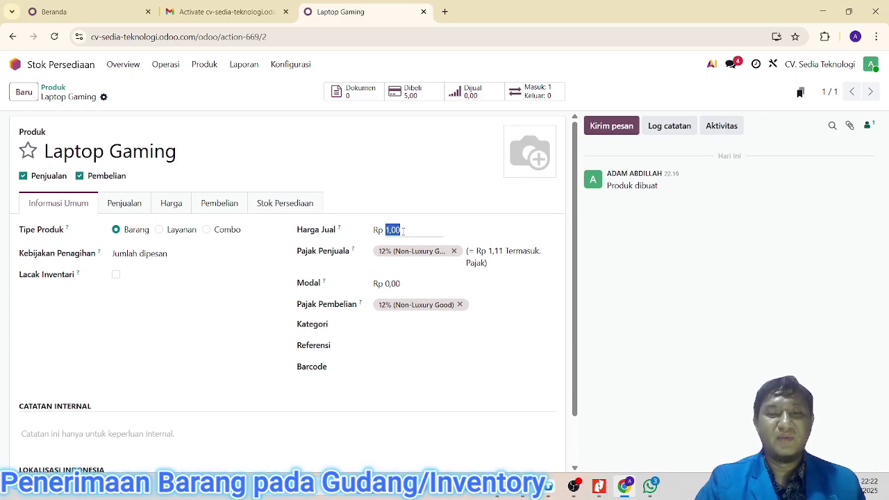
click(414, 286)
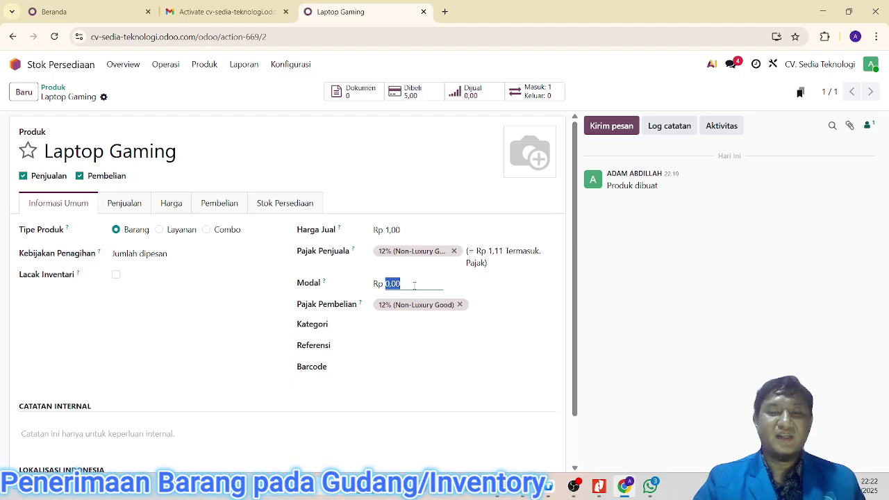
text(20000000)
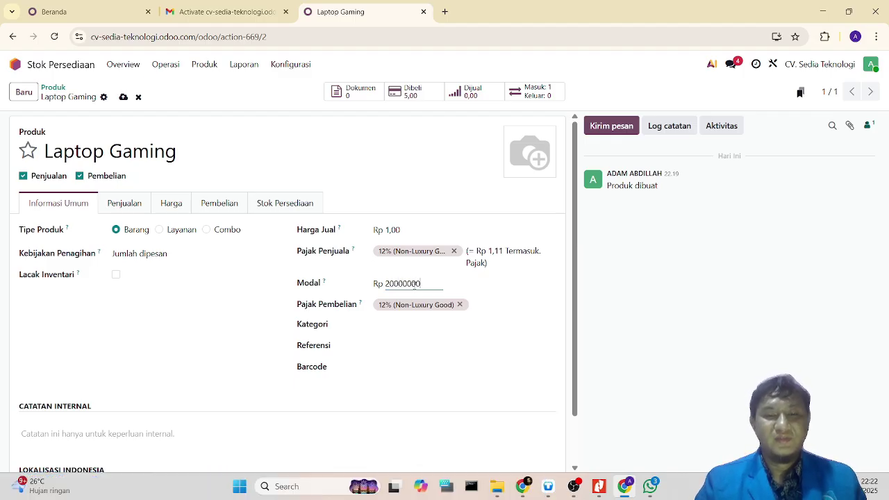
click(421, 230)
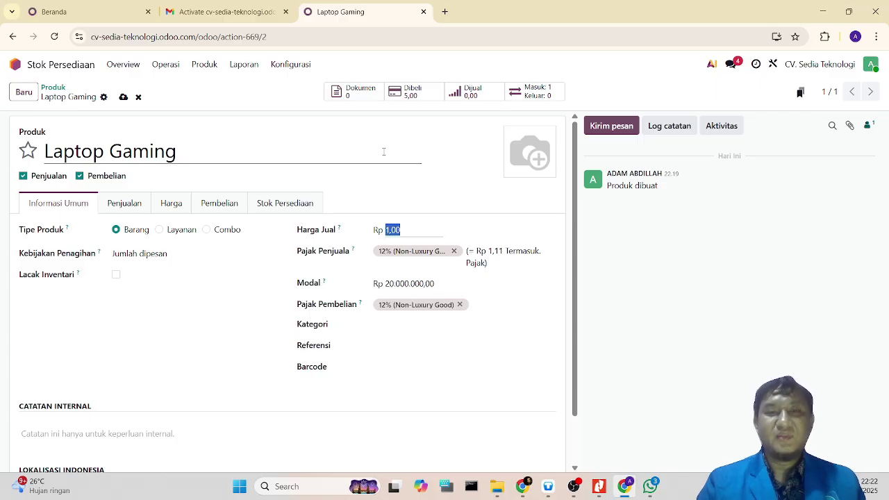
text(25)
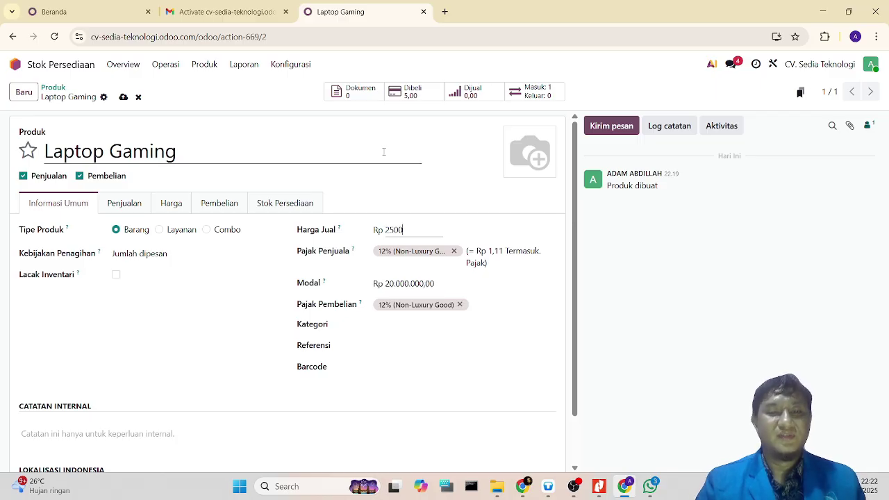
text(000000)
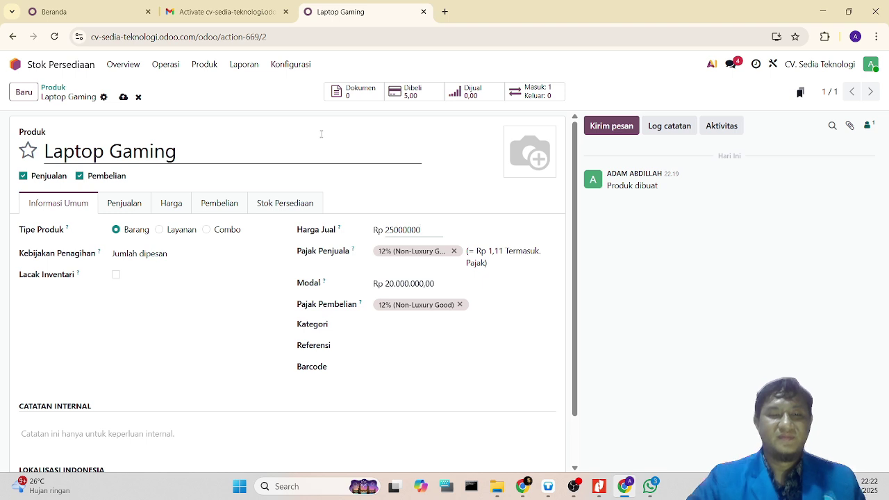
click(200, 351)
scroll(228, 338, down, 1)
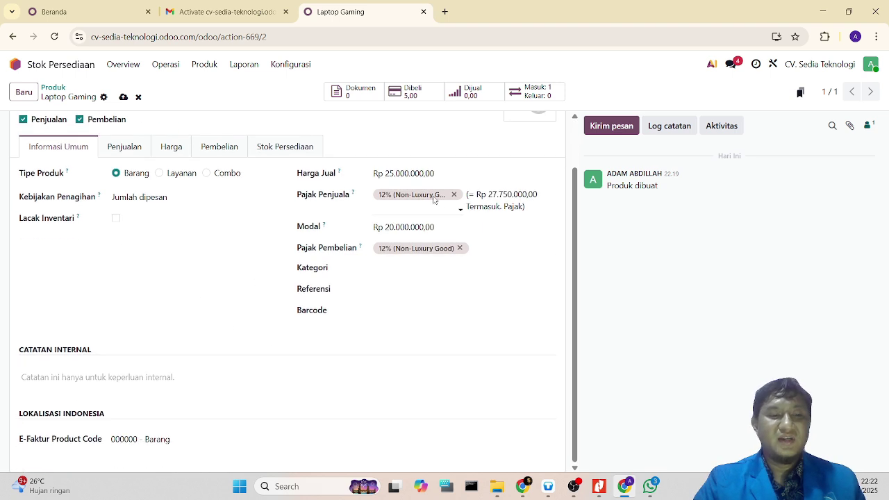
scroll(222, 308, up, 1)
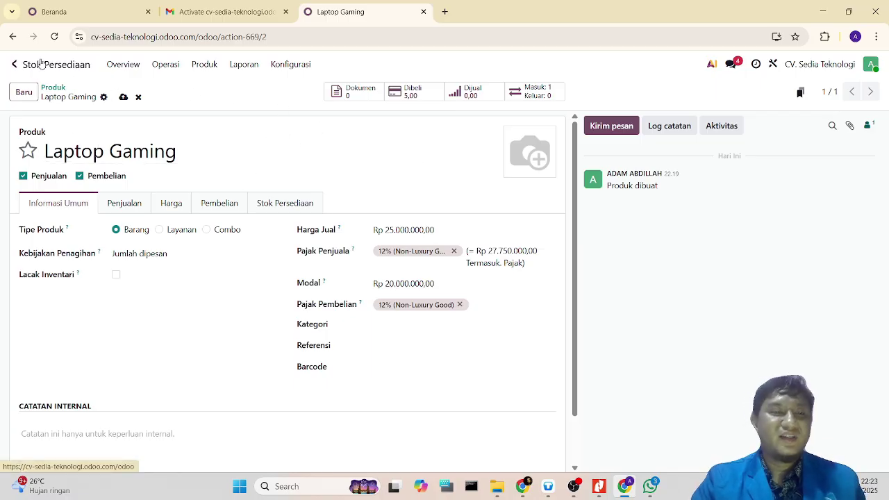
Step: Start a new quotation in Penjualan and select its customer
click(17, 64)
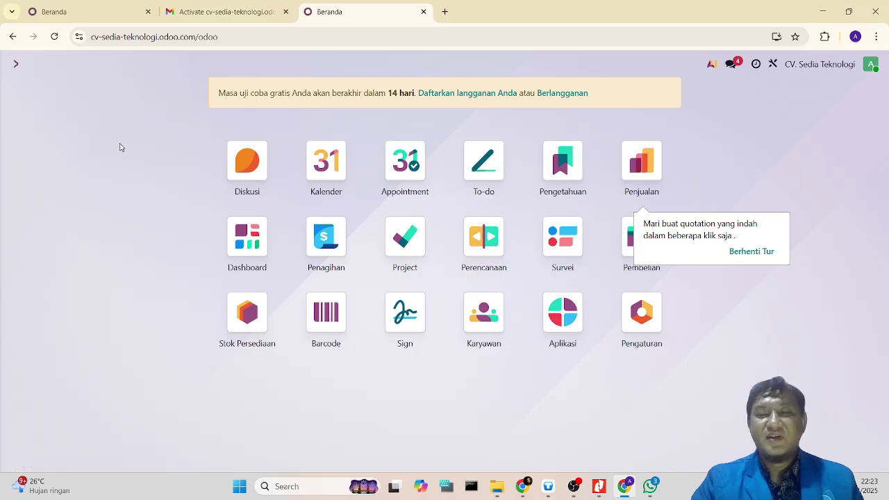
click(641, 161)
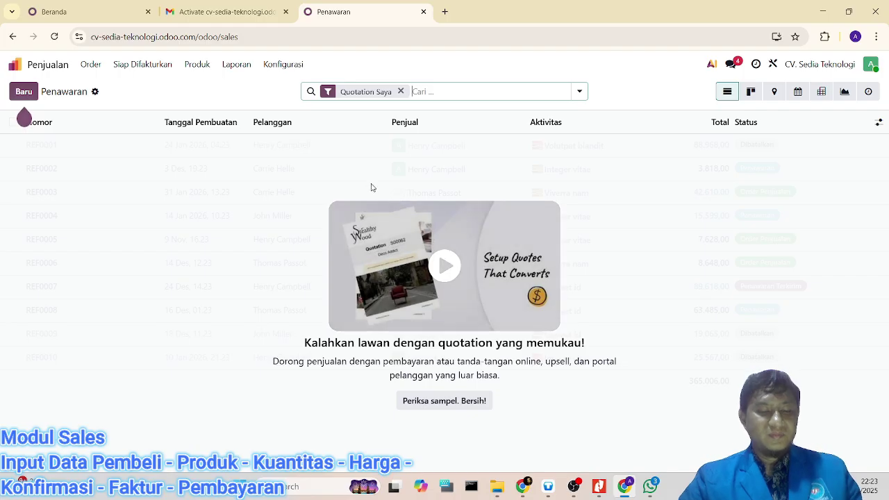
click(24, 91)
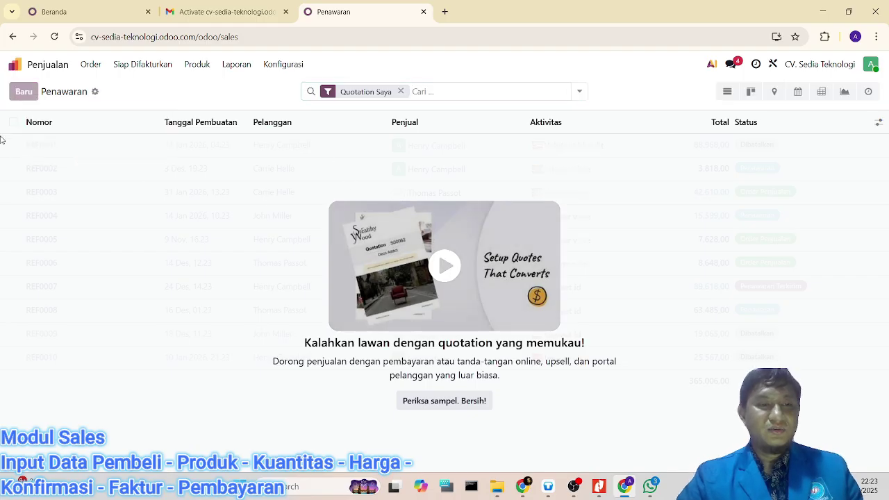
click(125, 188)
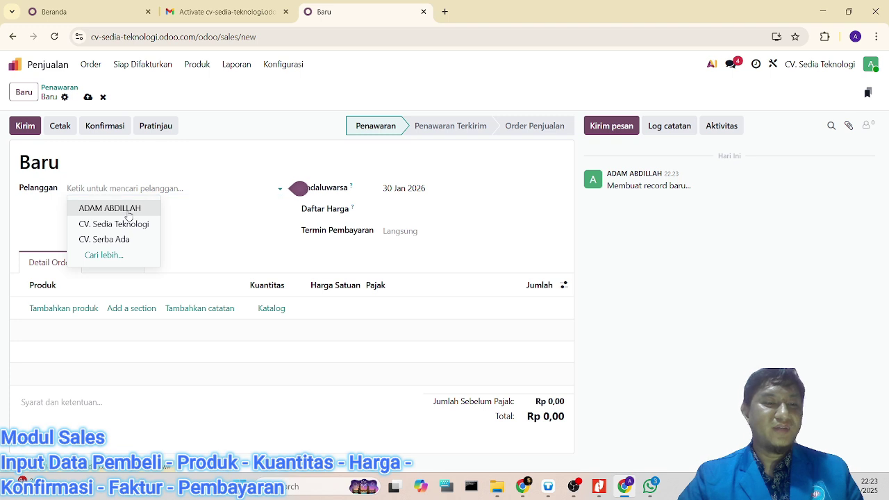
click(82, 207)
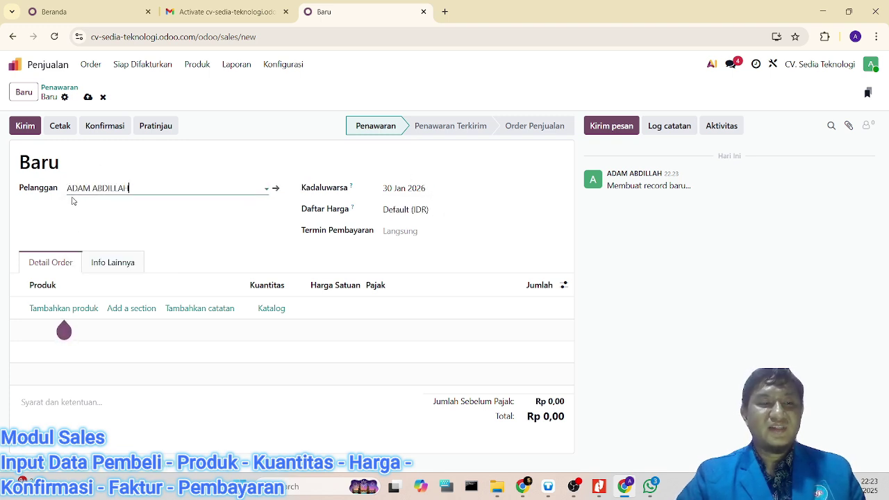
Step: Set the quotation's expiry date to 3 Jan 2026
click(442, 193)
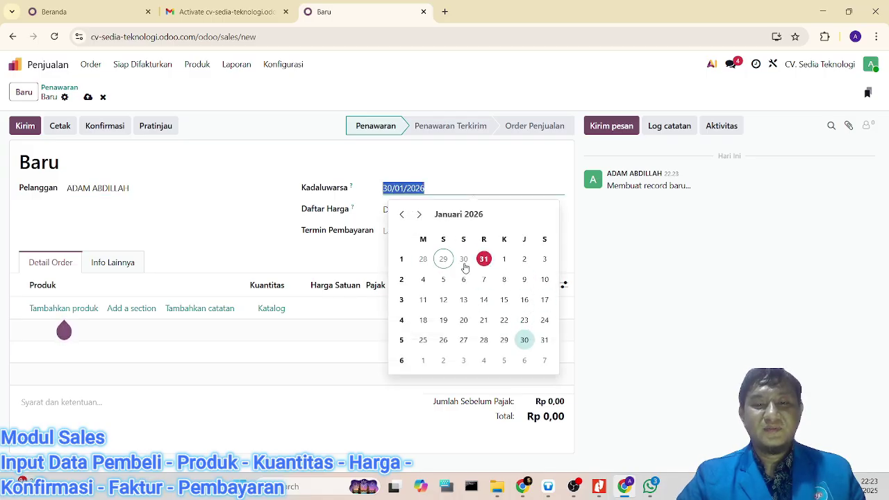
click(498, 264)
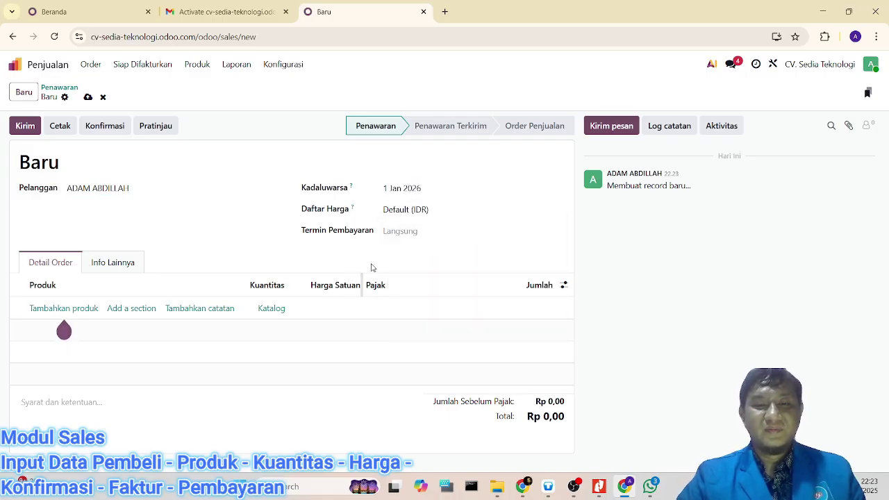
click(419, 193)
click(546, 258)
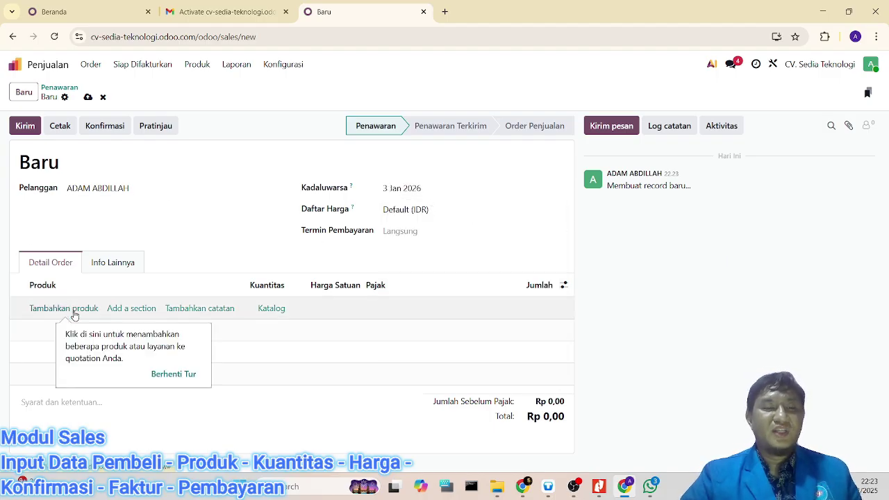
Step: Add one Laptop Gaming line at 25.000.000,00, bringing the total to Rp 27.750.000,00
click(66, 308)
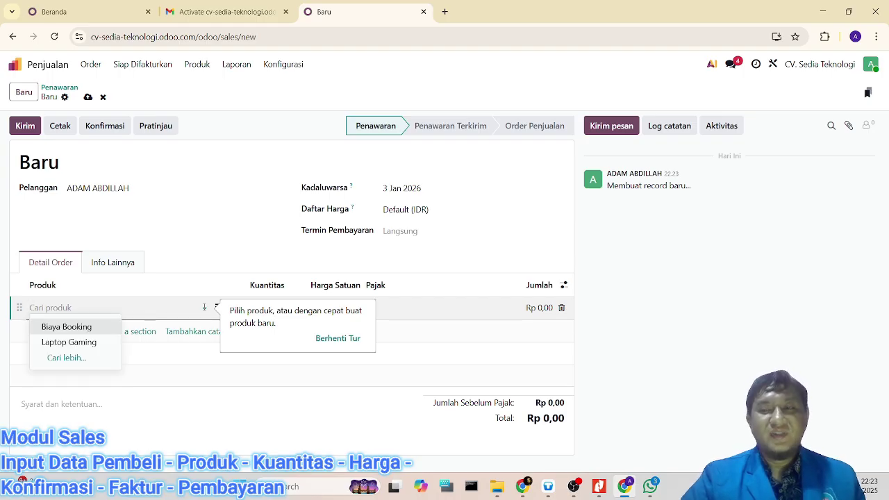
click(92, 341)
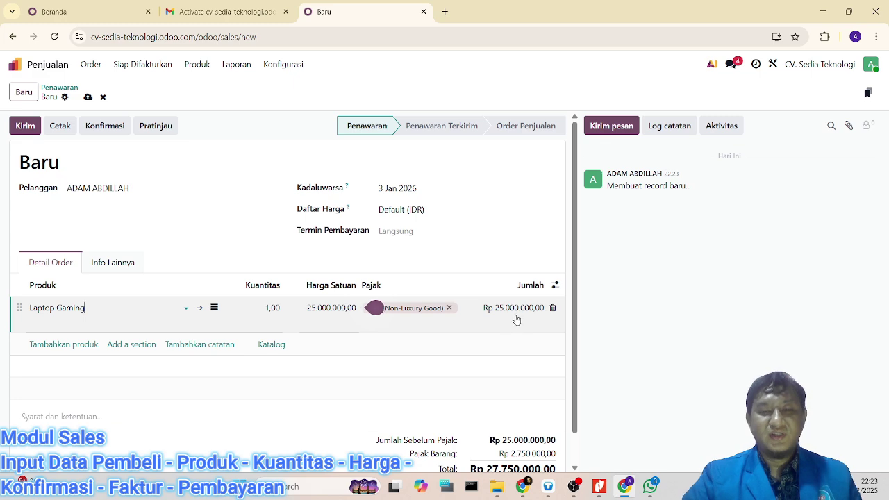
scroll(486, 321, down, 1)
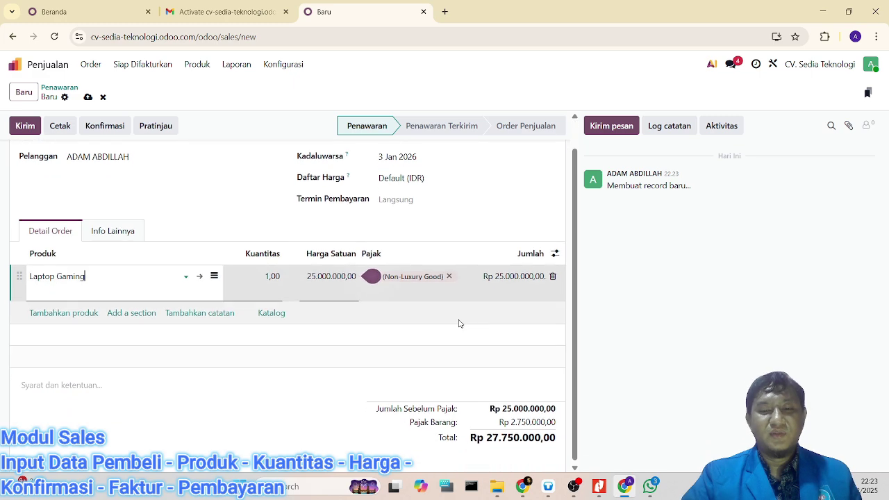
click(420, 234)
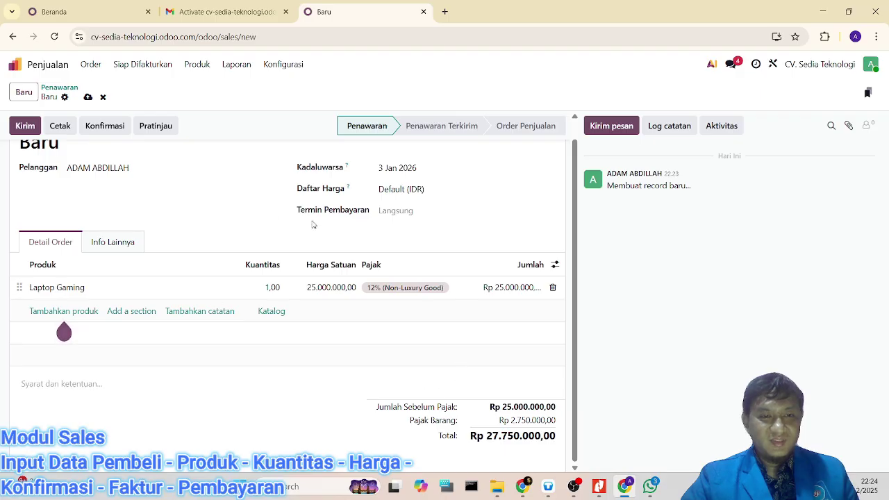
click(107, 128)
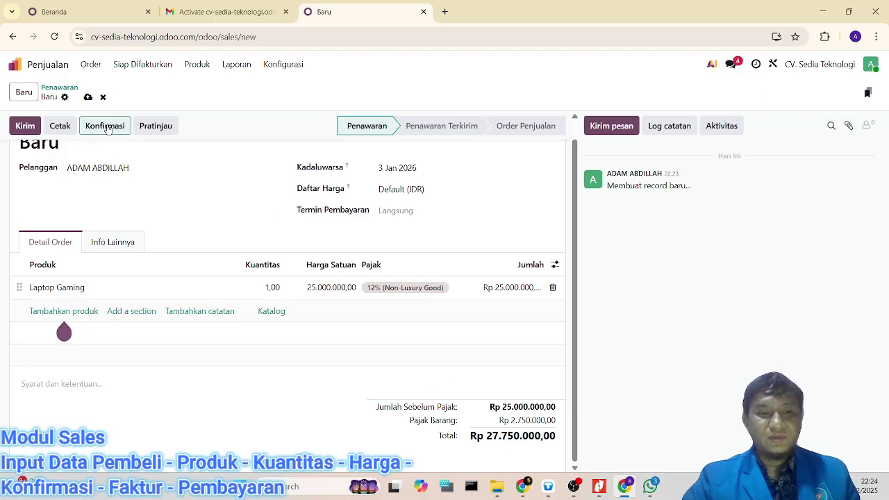
scroll(256, 221, up, 1)
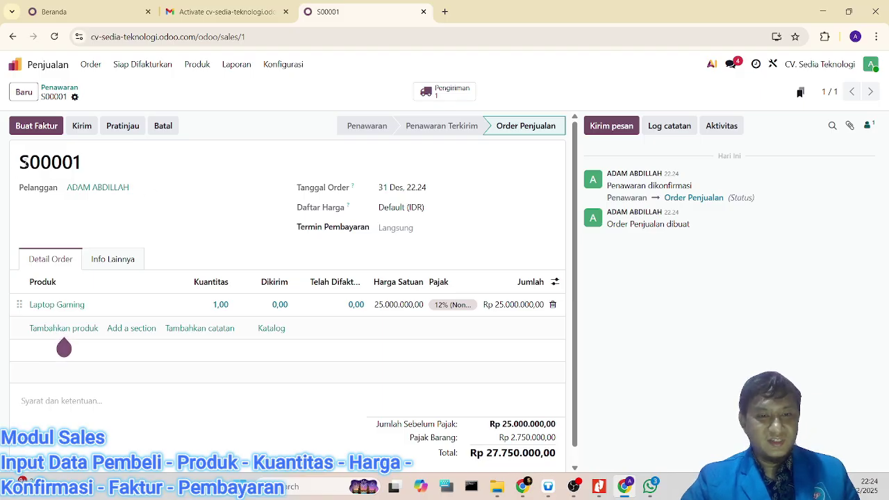
drag(22, 161, 40, 160)
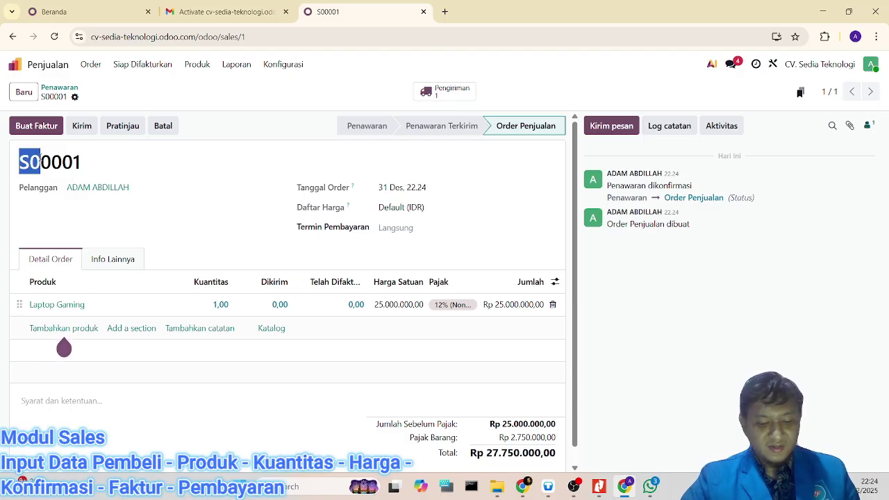
click(249, 162)
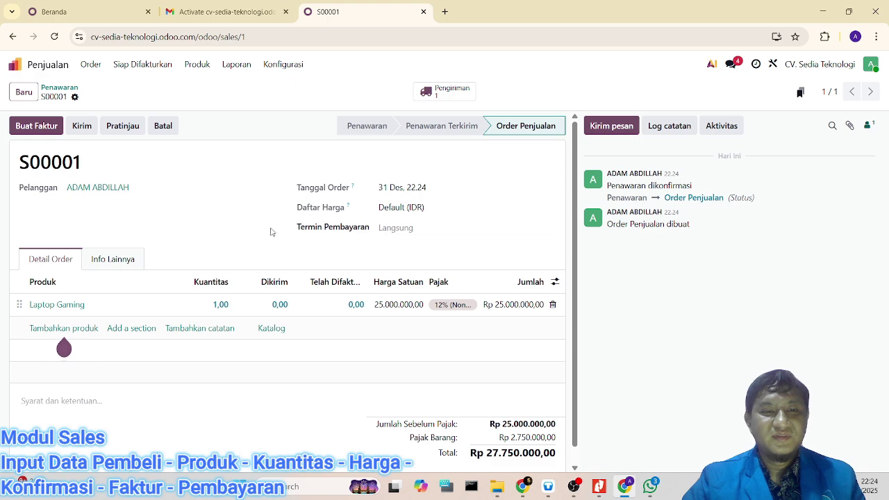
scroll(366, 254, down, 1)
scroll(365, 254, up, 1)
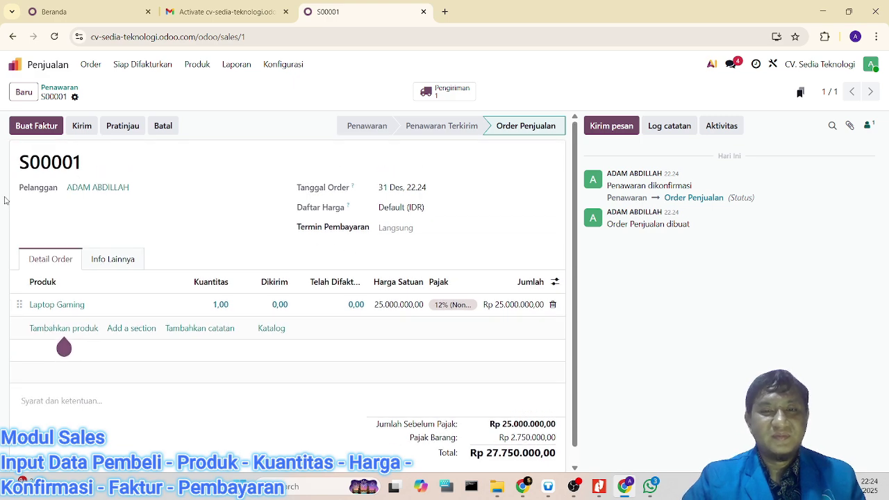
Step: Create a regular invoice for S00001 and post it as INV/2025/00001, Rp 27.750.000,00
click(36, 130)
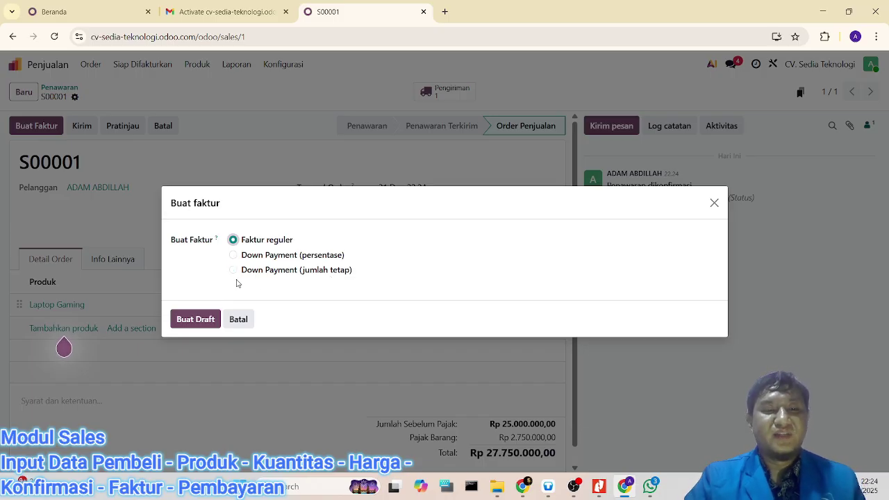
click(193, 318)
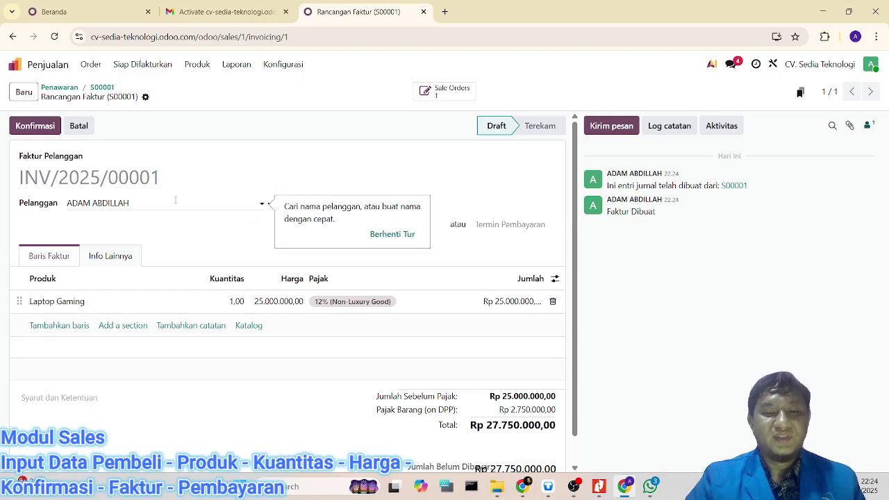
scroll(178, 188, down, 1)
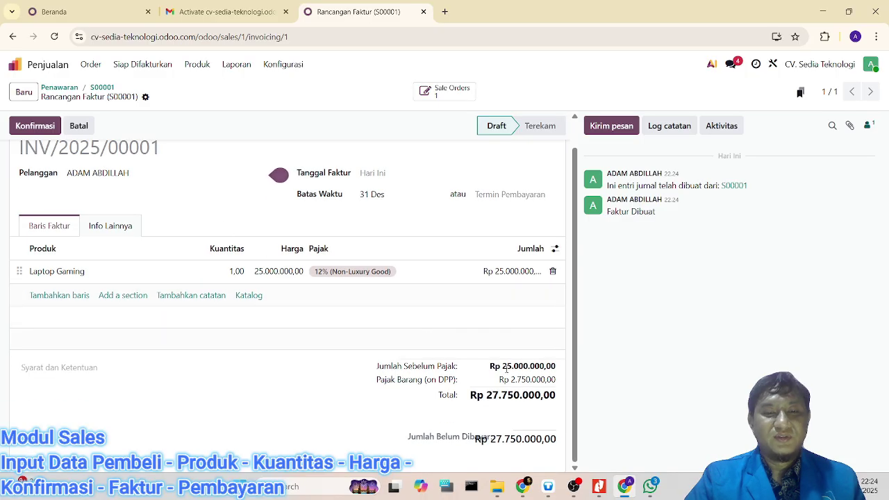
scroll(28, 197, up, 1)
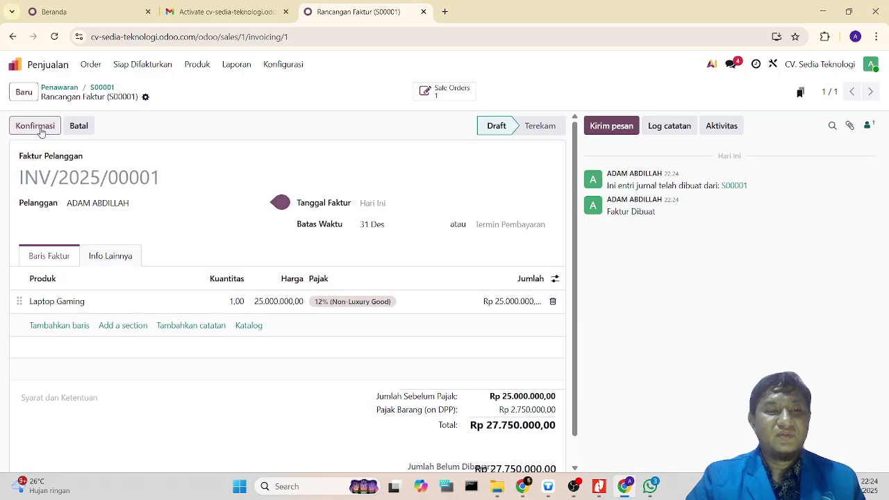
click(35, 126)
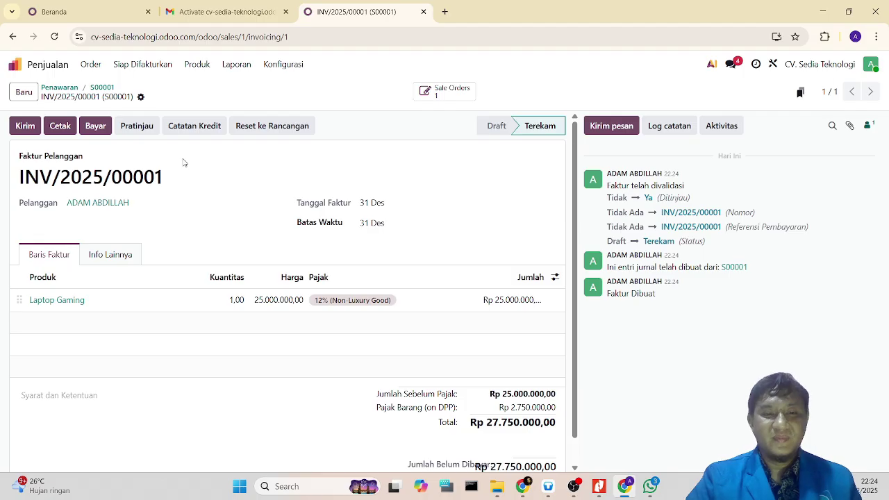
scroll(184, 163, down, 1)
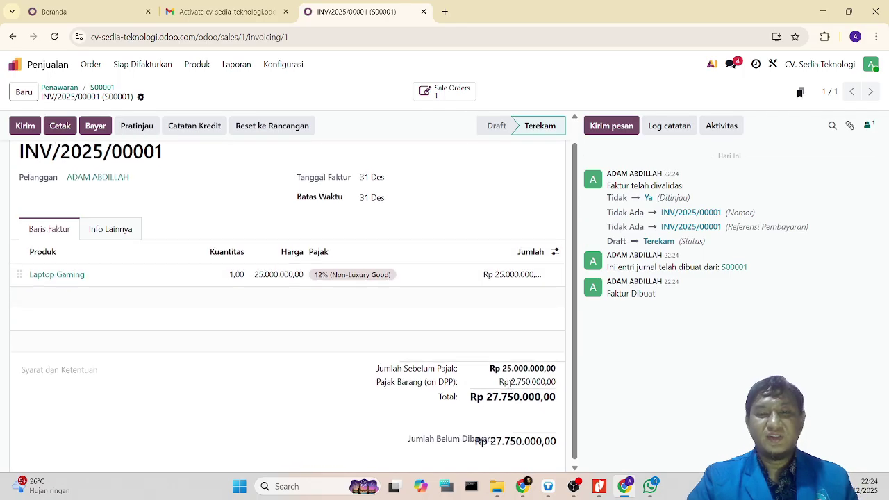
scroll(511, 381, up, 1)
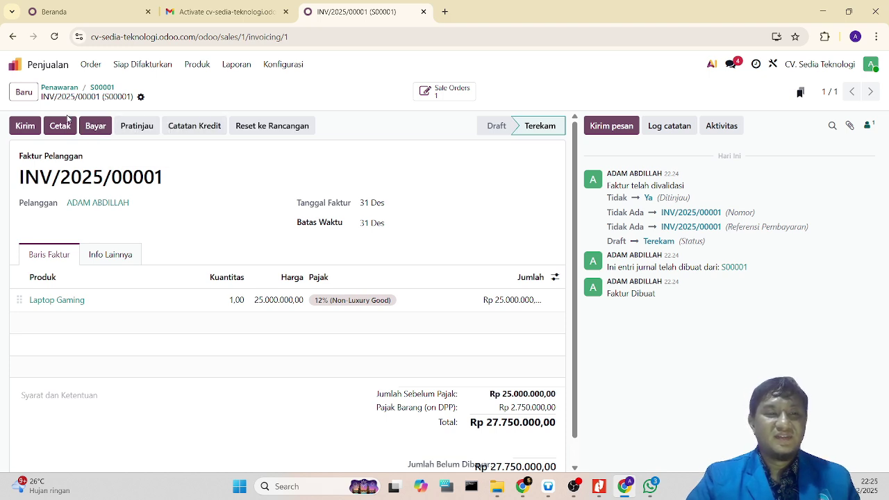
click(96, 130)
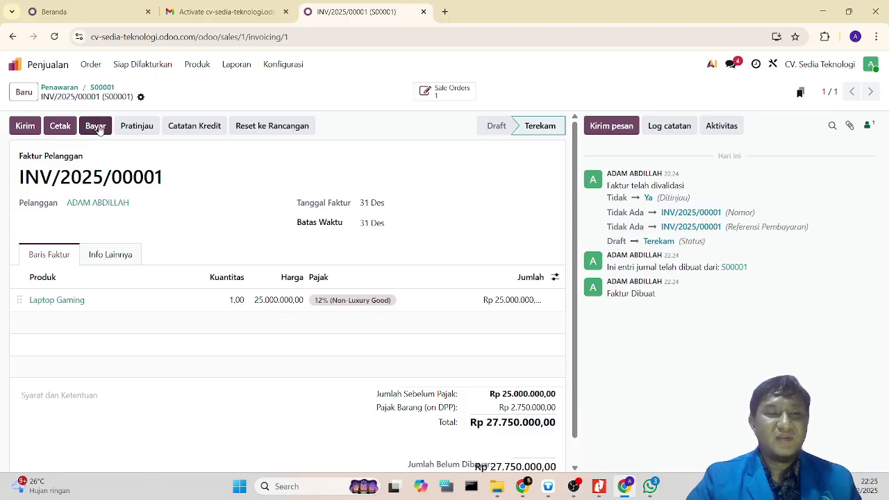
Step: Pay invoice INV/2025/00001 in full, Rp 27.750.000,00, through the Bank journal
click(98, 129)
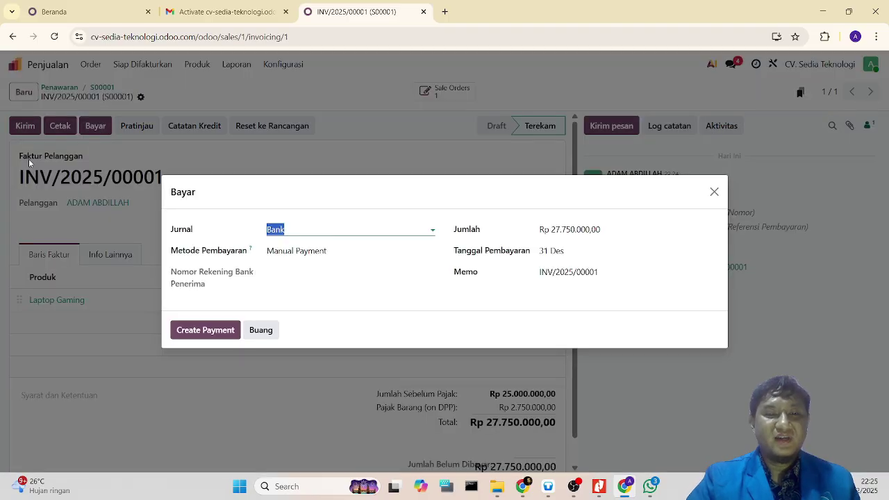
click(312, 227)
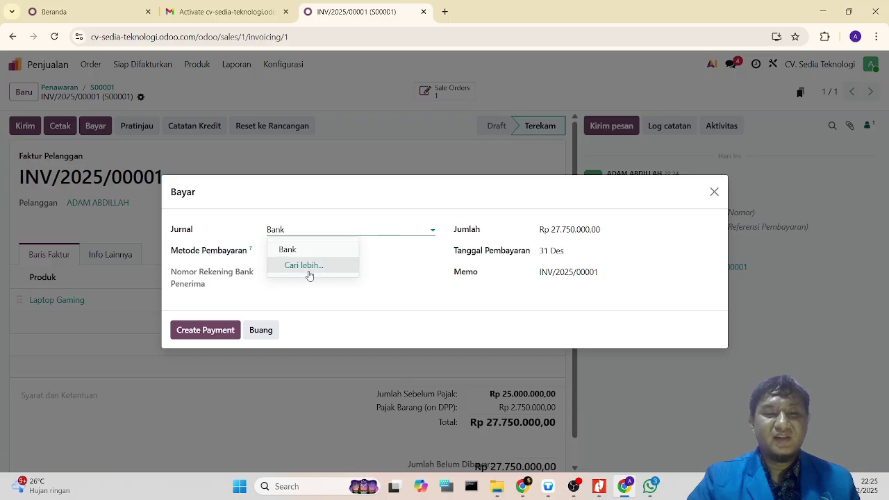
click(420, 231)
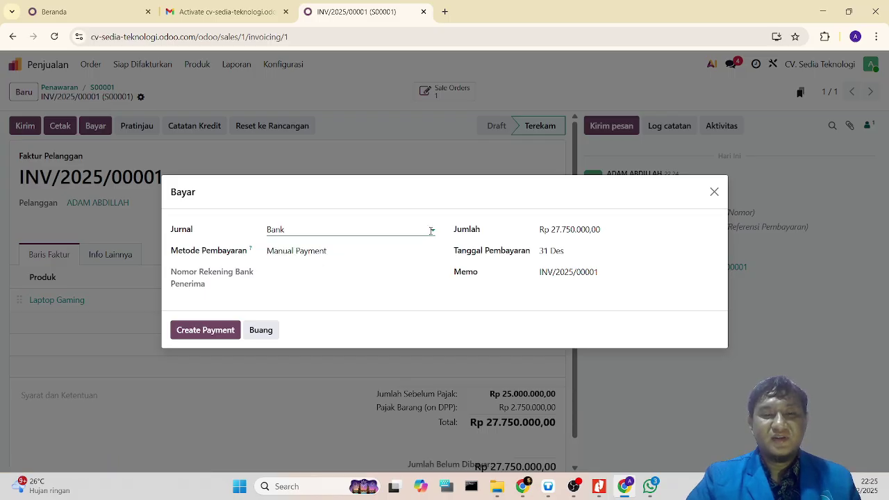
click(431, 231)
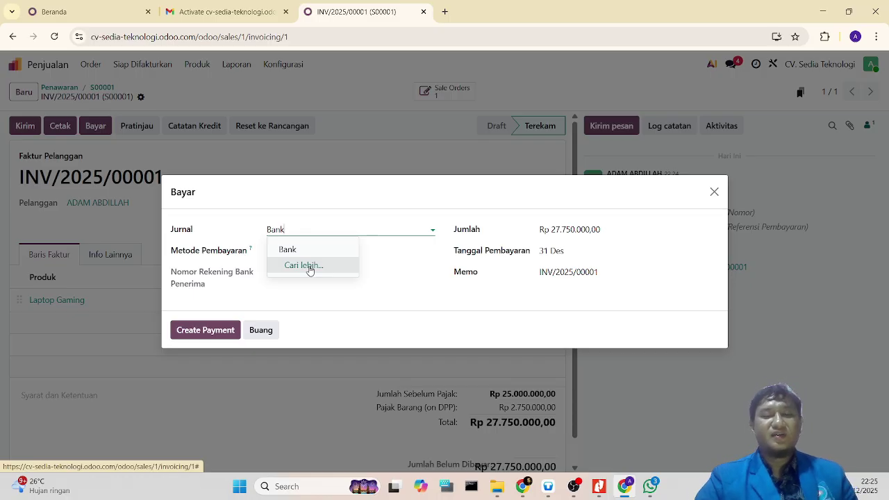
click(326, 314)
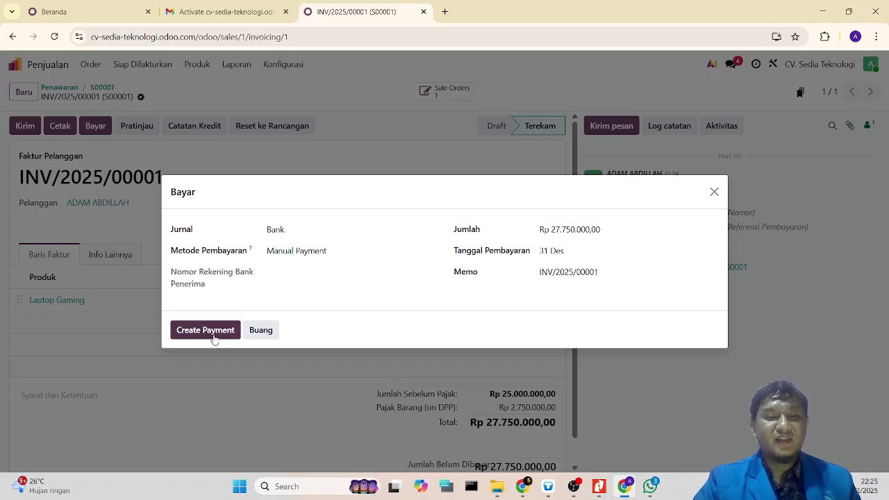
click(214, 337)
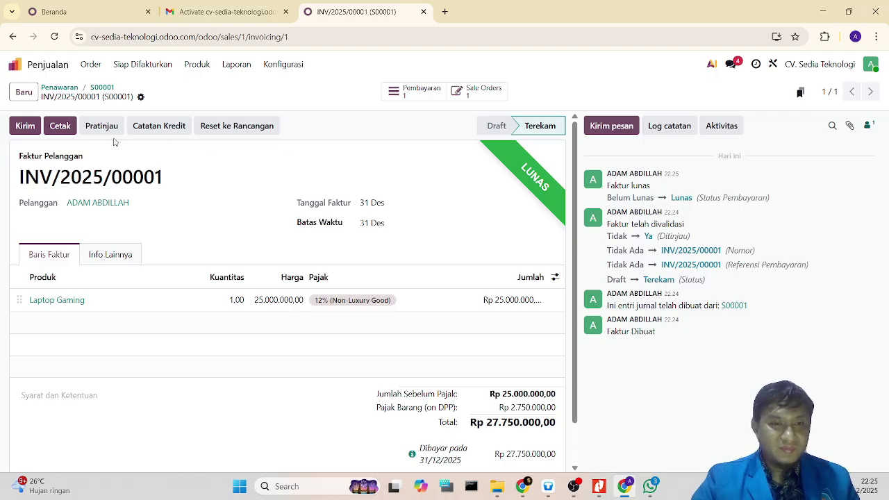
Step: From sales order S00001, validate delivery WH/OUT/00001 of 1,00 Laptop Gaming until marked Selesai
click(473, 93)
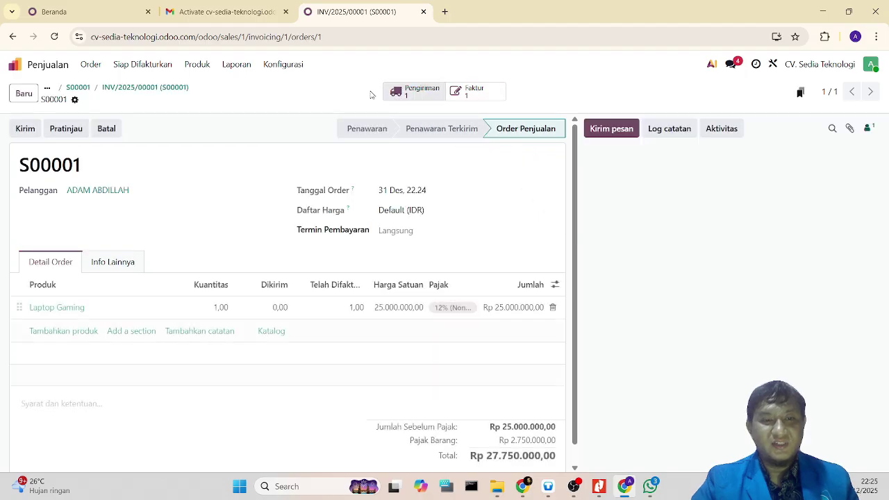
scroll(426, 271, down, 1)
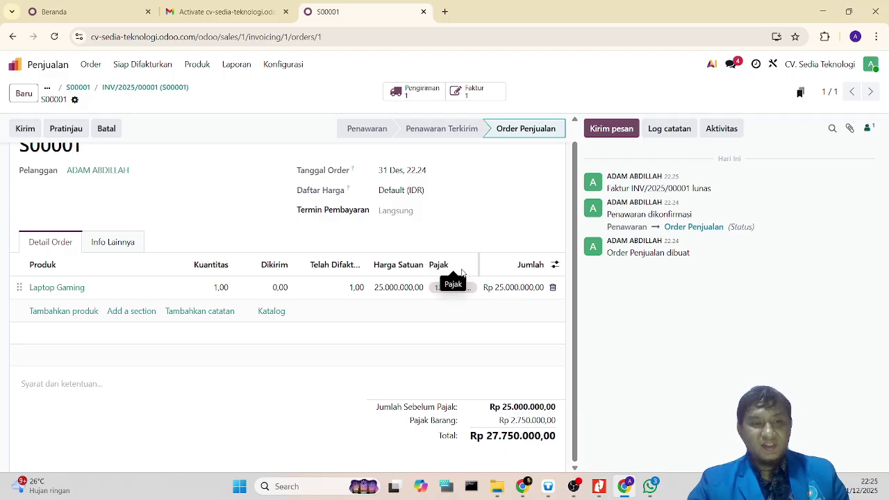
click(416, 91)
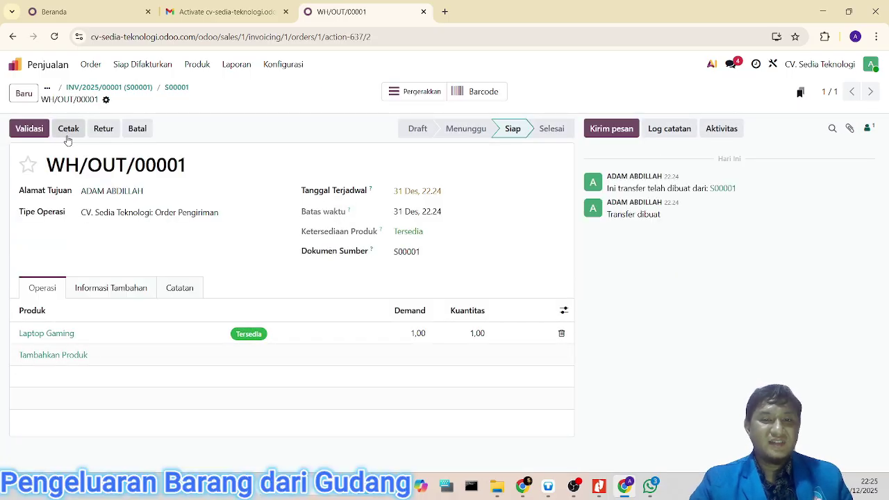
click(32, 131)
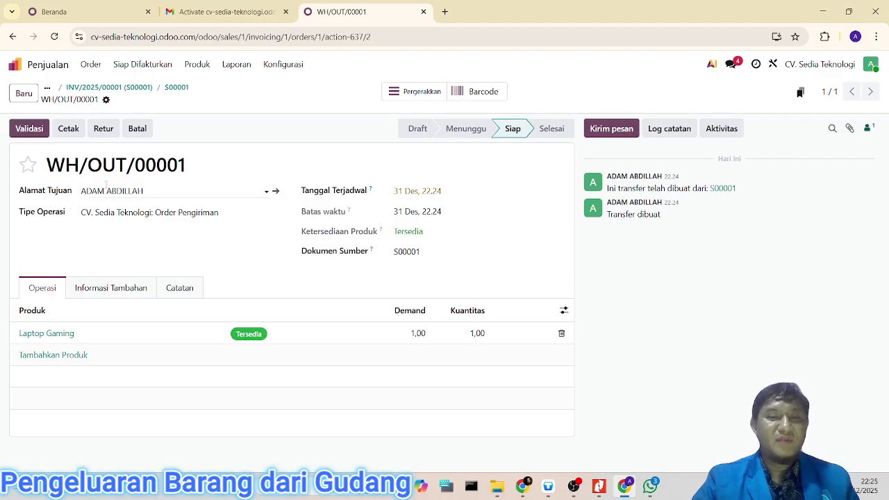
click(27, 129)
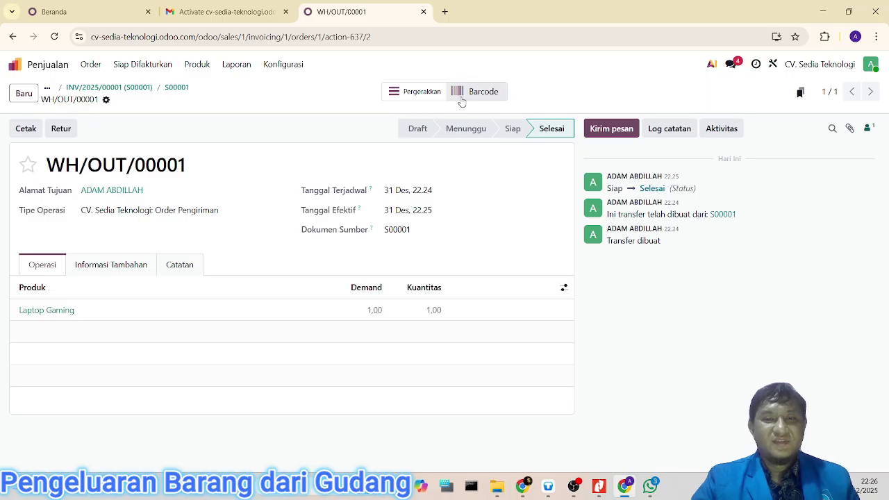
Step: Open the Laptop Gaming product record from the Inventory app's Products list
click(48, 67)
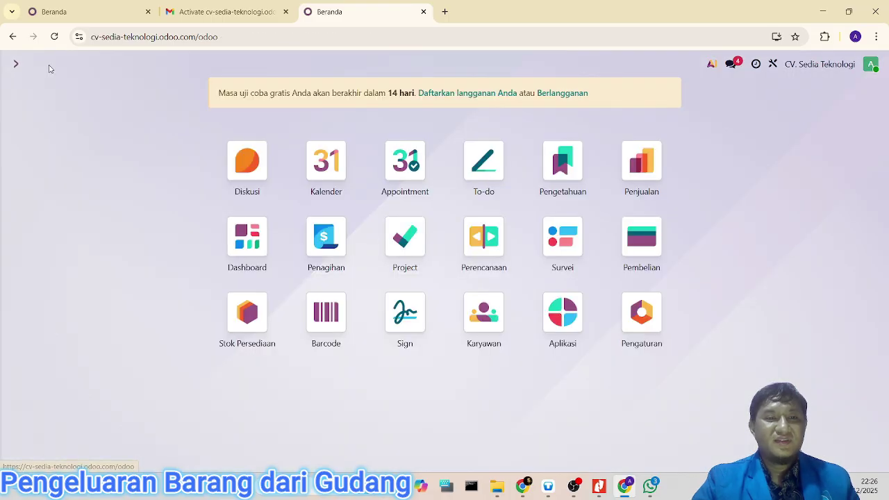
click(251, 314)
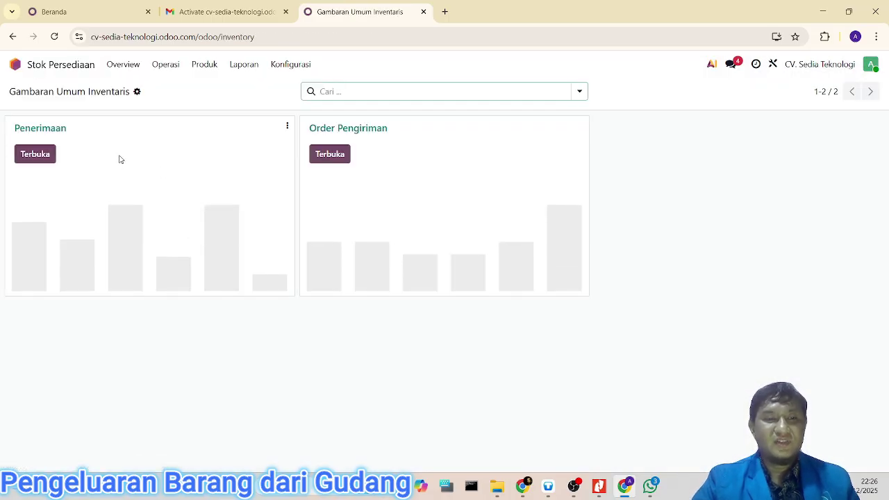
click(243, 64)
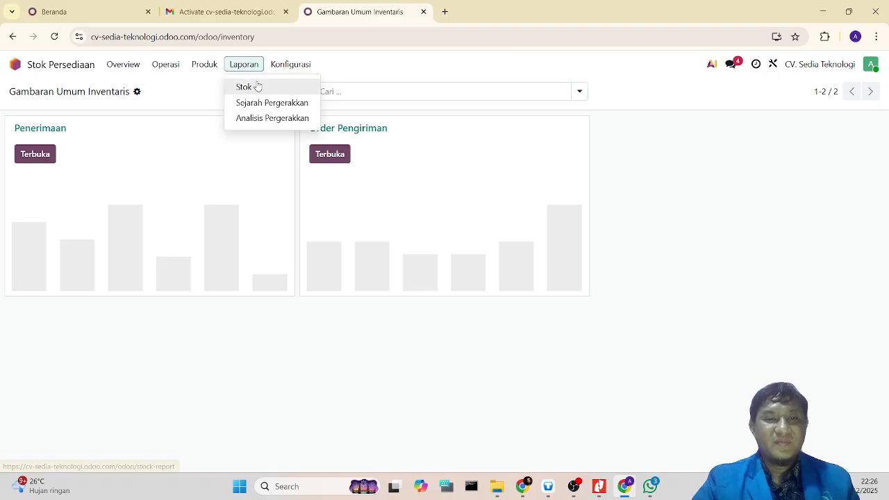
click(201, 66)
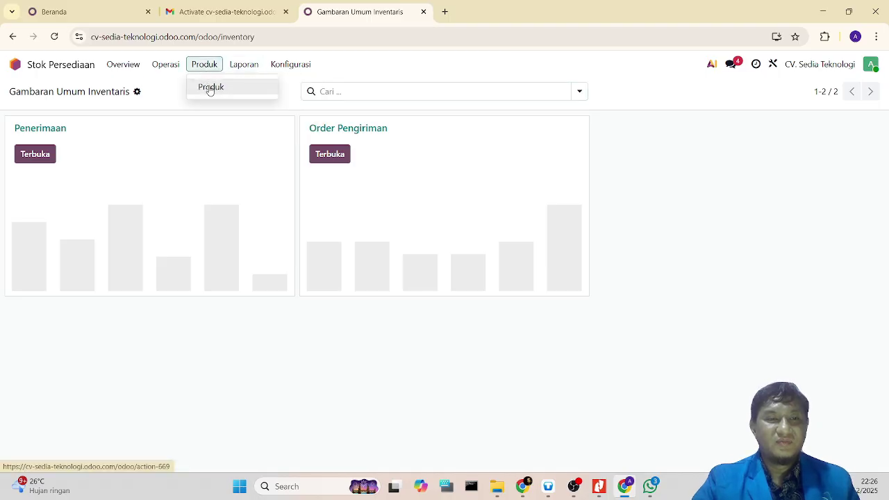
click(210, 88)
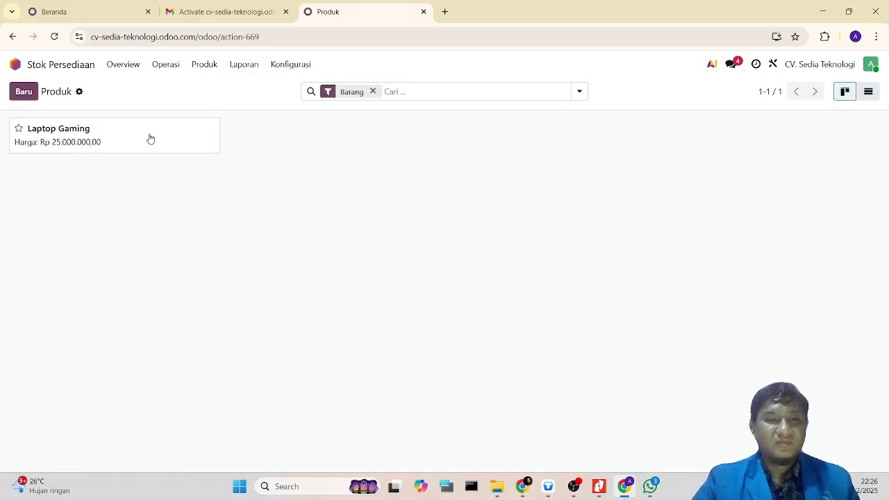
click(151, 135)
Step: Show Laptop Gaming's move history with WH/IN/00001 and WH/OUT/00001, then bring Nitro Pro's 'Fitur Unggulan Odoo' slide forward
scroll(198, 189, down, 2)
scroll(206, 184, up, 2)
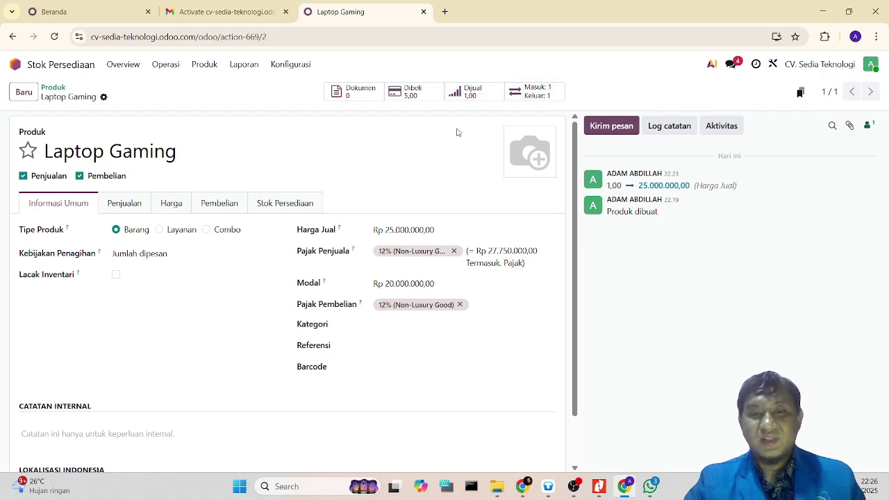
click(538, 97)
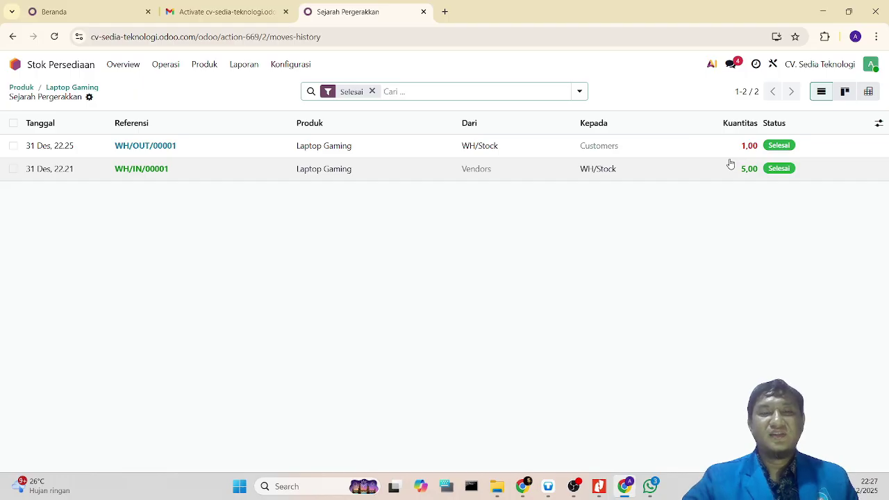
click(600, 485)
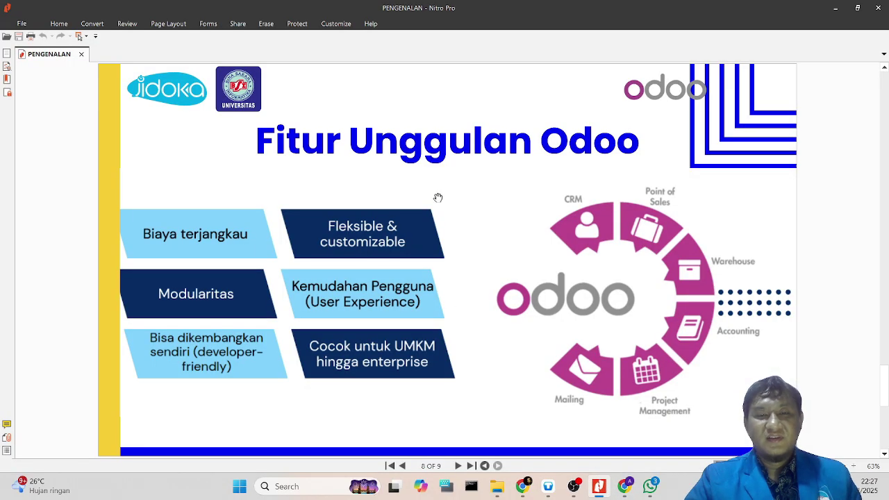